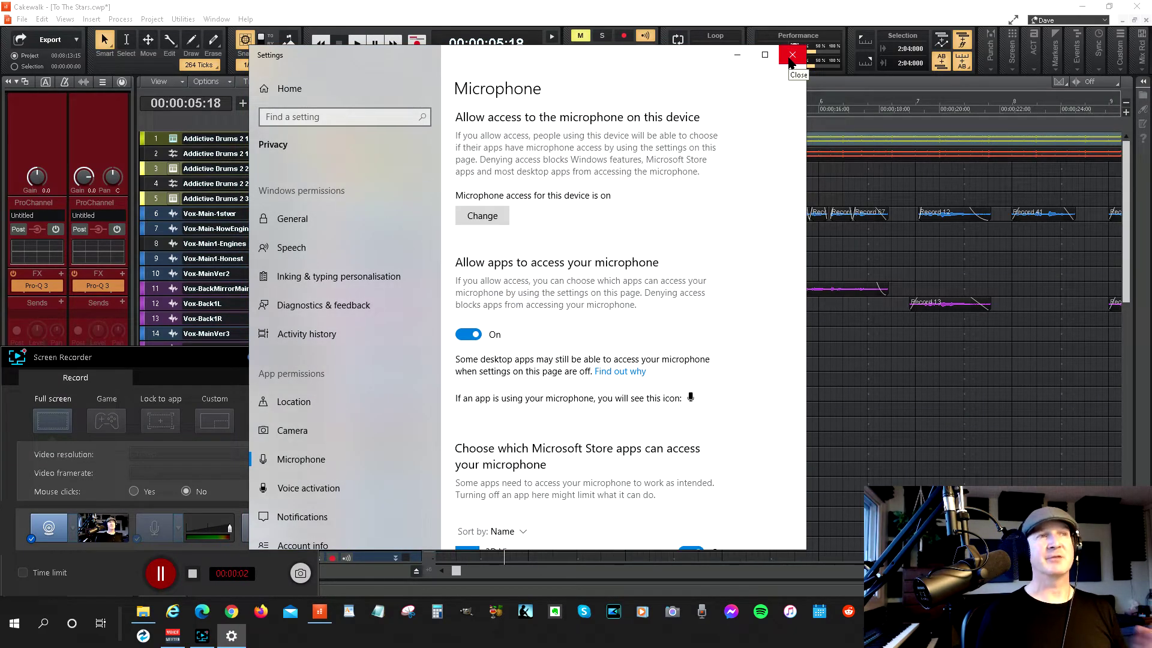
Step: Close the Windows Settings window on the Microphone privacy page
left_click(791, 55)
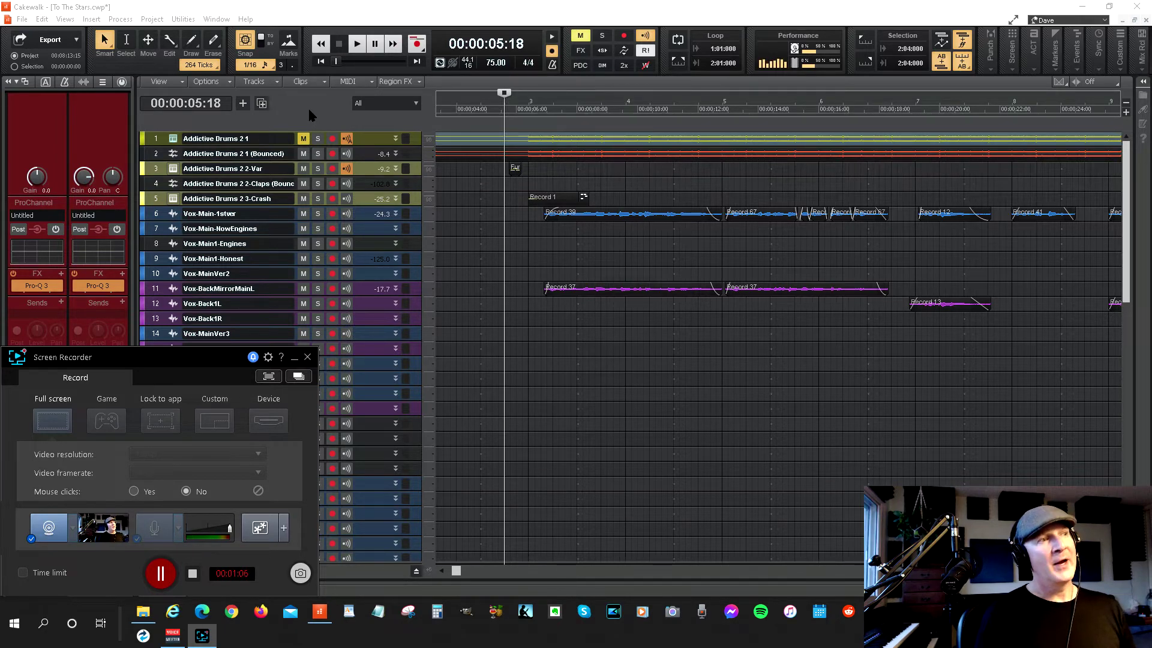
Step: Review Cakewalk's audio Driver Settings and ASIO panel, keeping the 1024-sample buffer unchanged
left_click(321, 11)
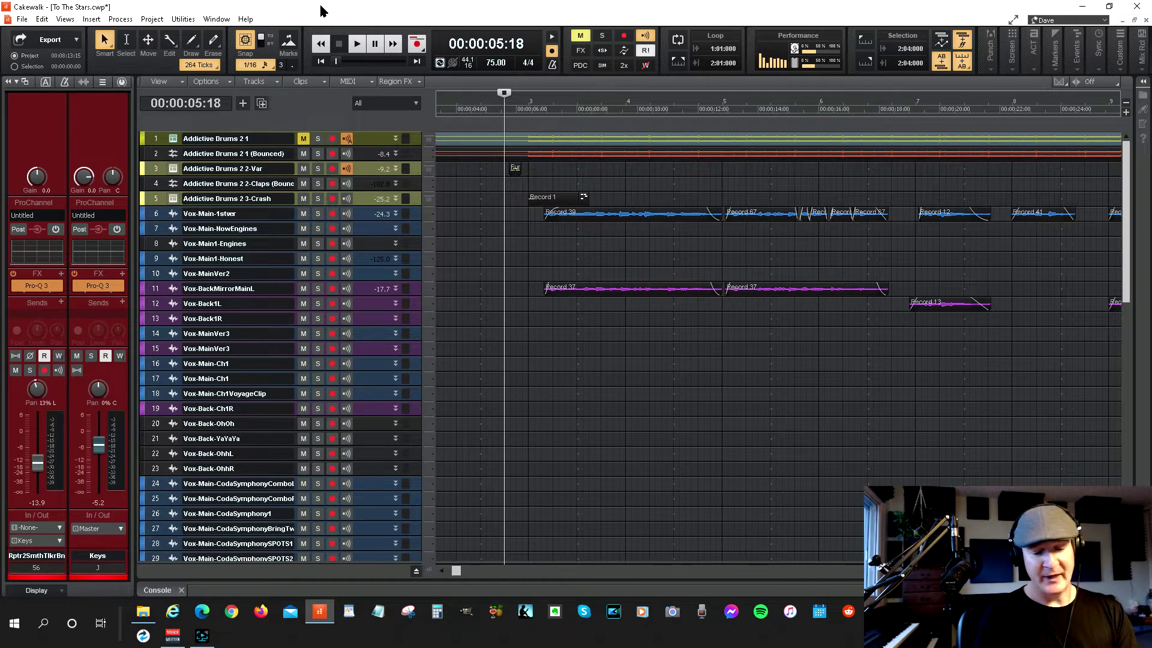
key("p")
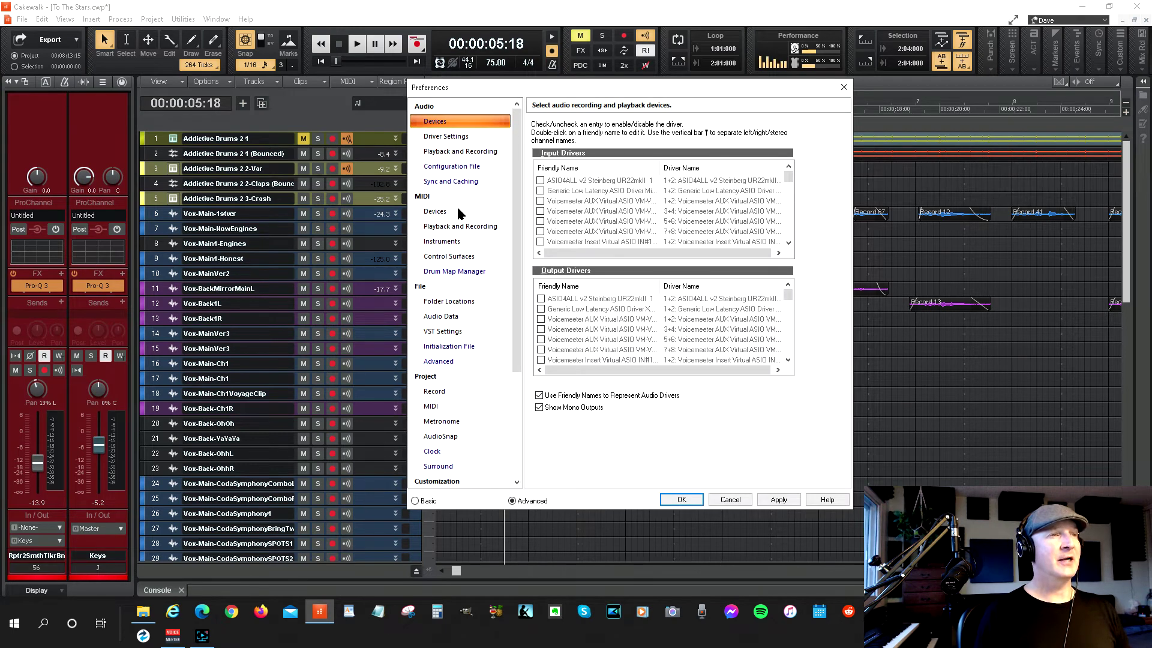
left_click(451, 138)
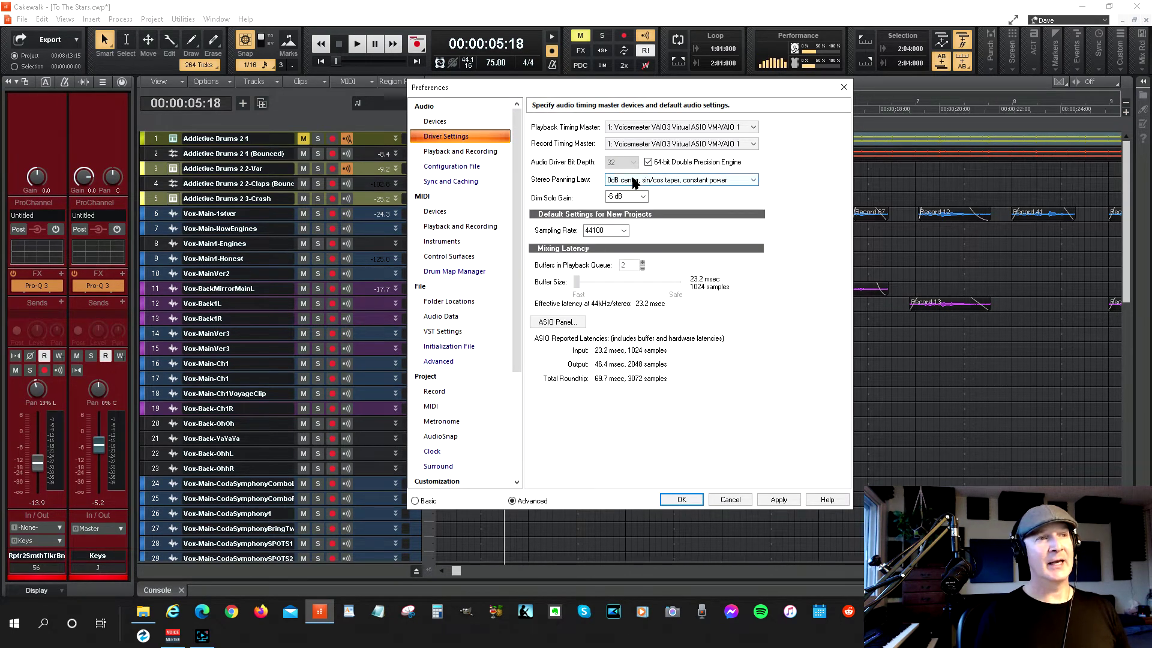
left_click(551, 324)
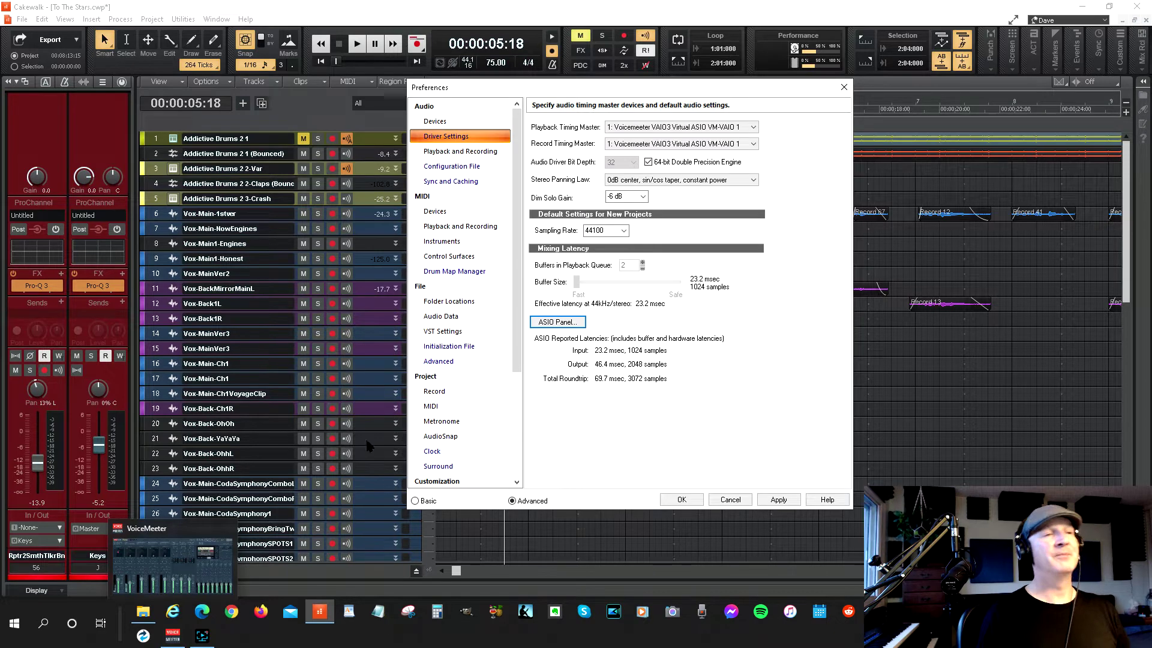
left_click(547, 324)
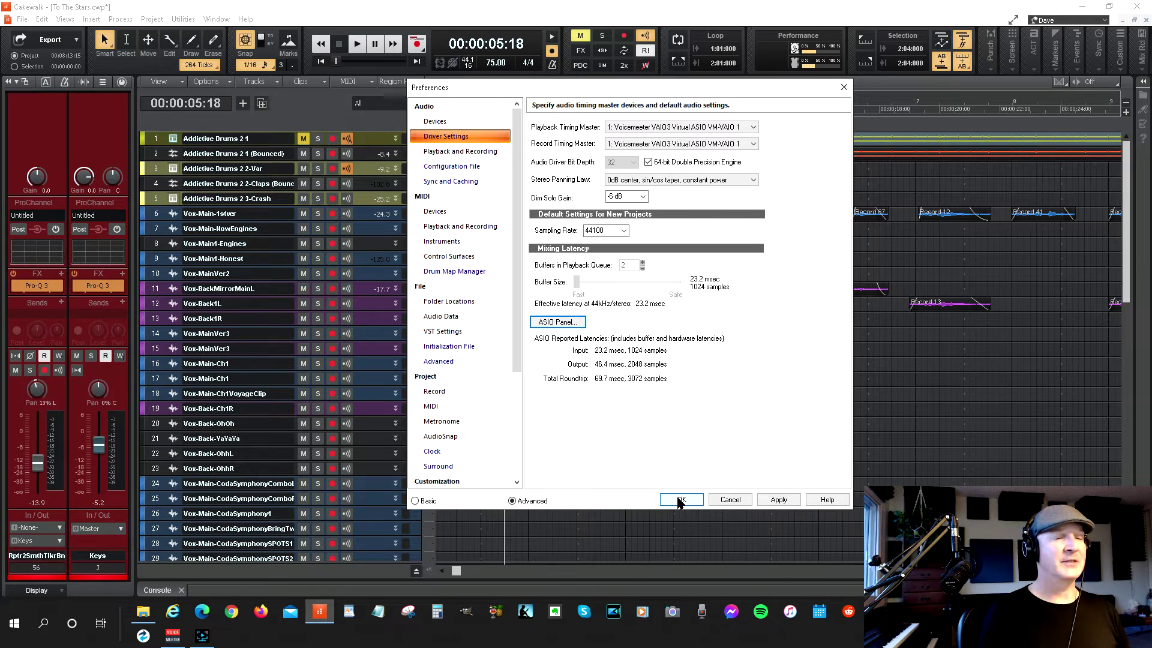
left_click(680, 499)
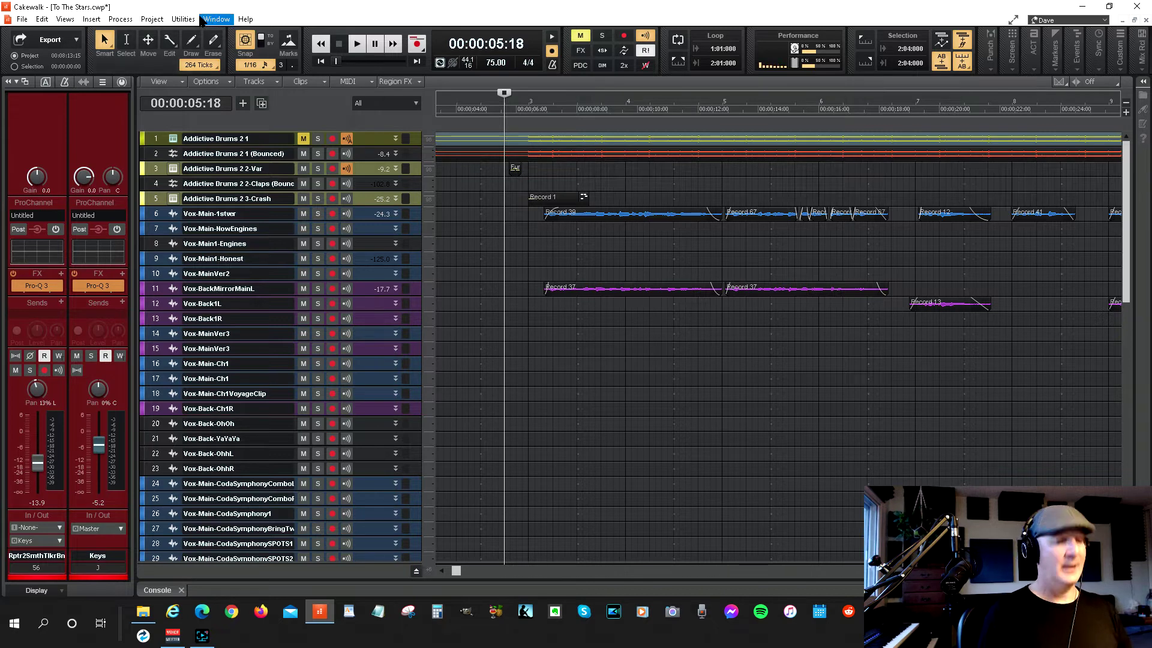
key("p")
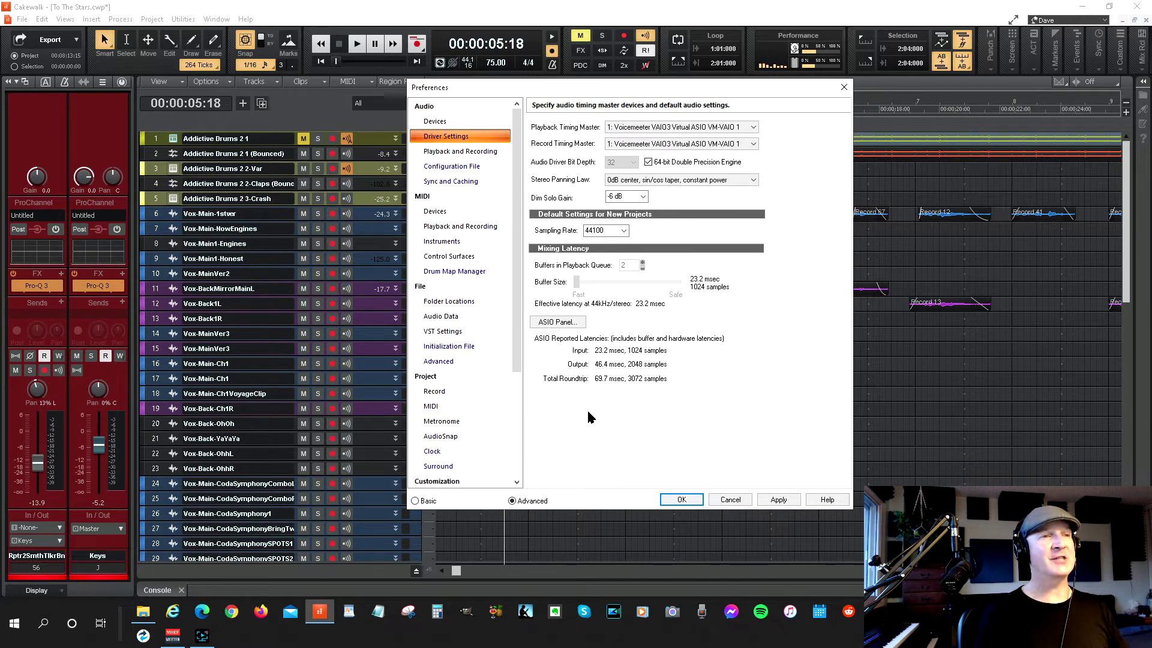
left_click(558, 323)
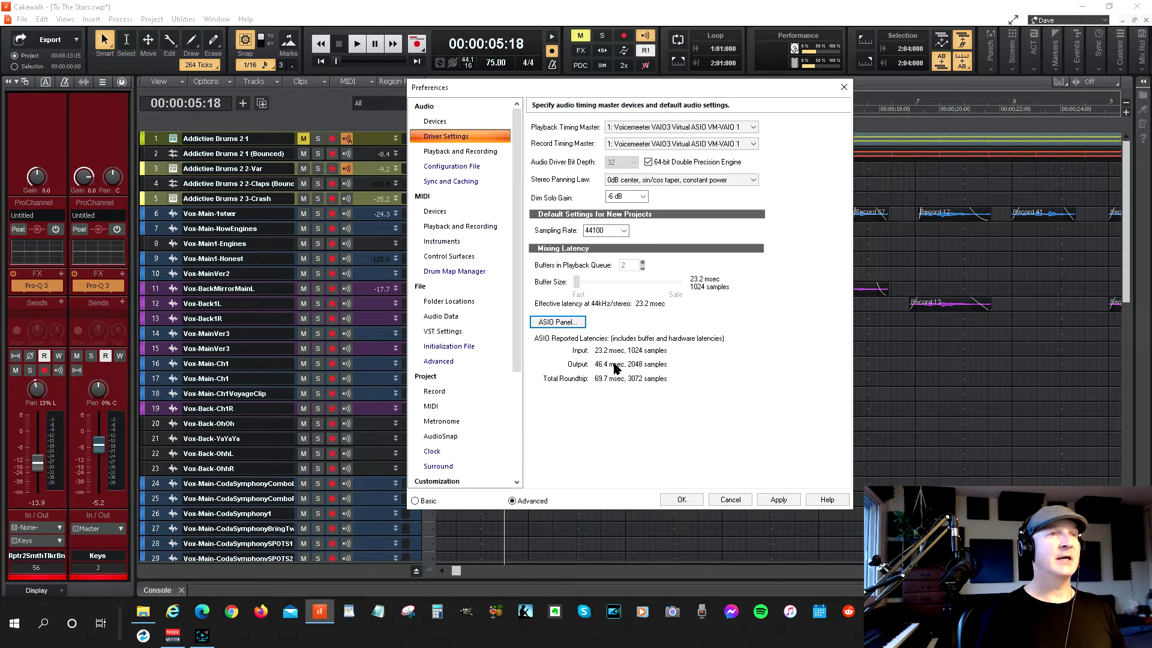
left_click(676, 502)
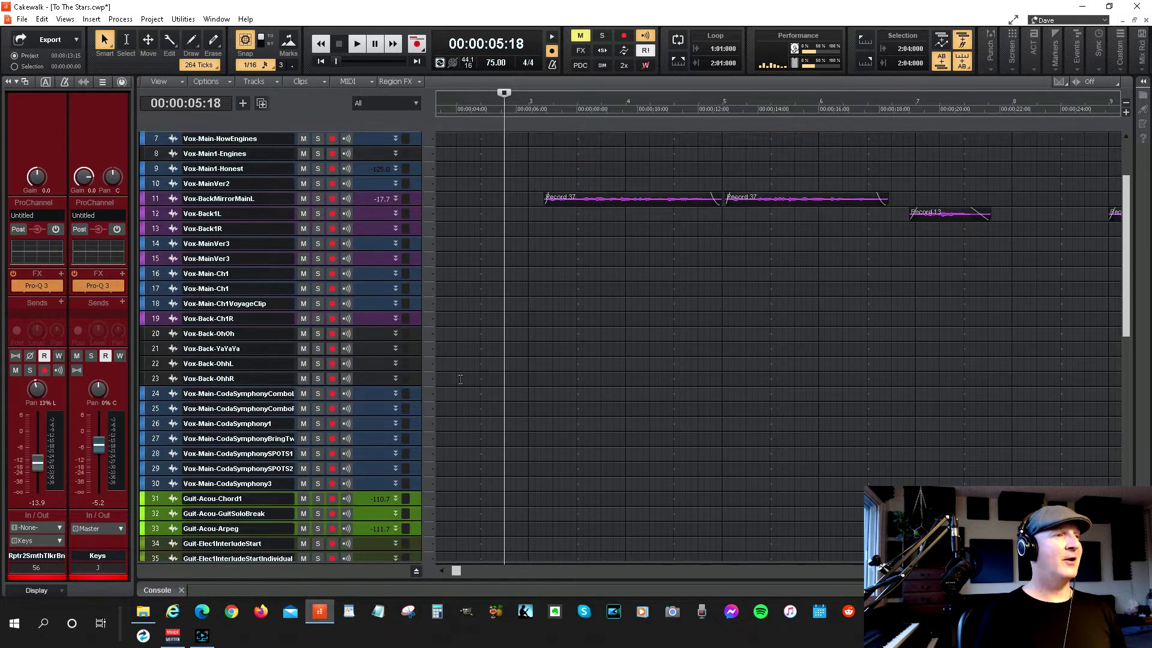
scroll(460, 378, "down", 3)
scroll(461, 379, "down", 1)
scroll(462, 381, "down", 2)
scroll(463, 382, "down", 2)
scroll(463, 382, "down", 1)
scroll(463, 379, "down", 1)
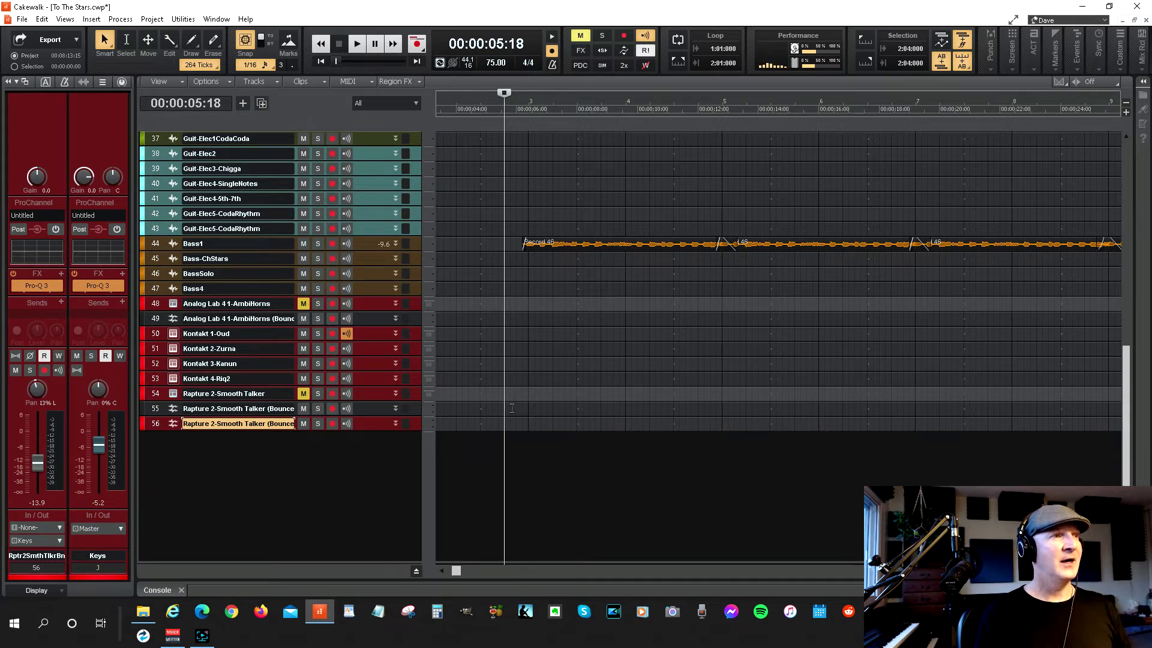
scroll(511, 408, "up", 9)
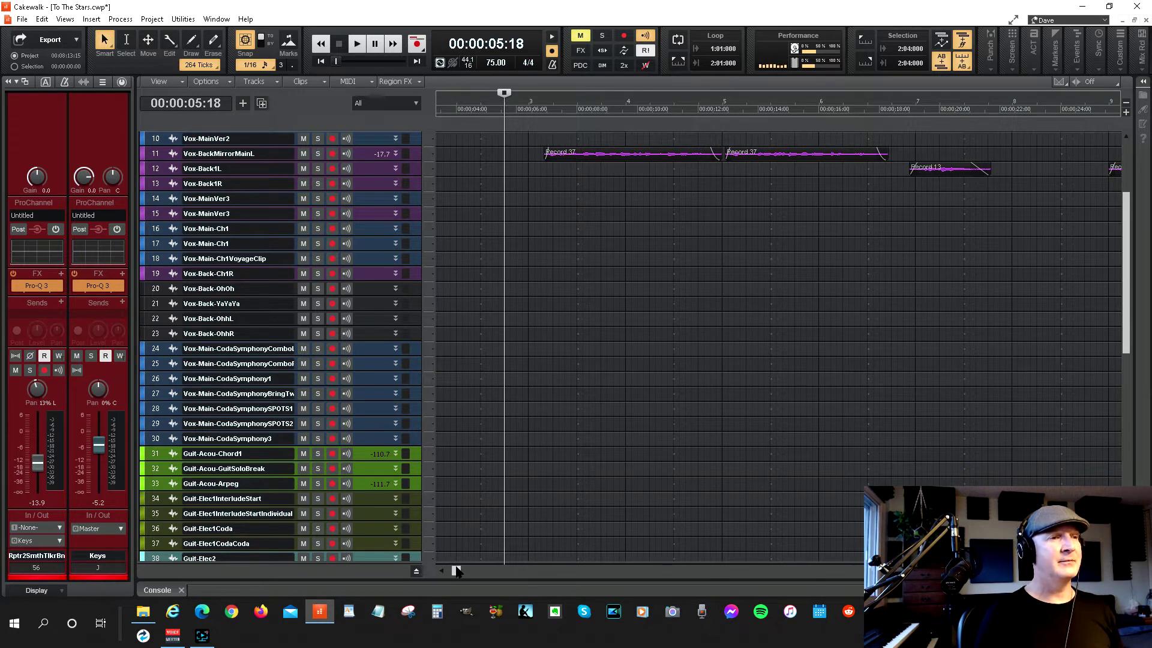
mouse_move(455, 570)
left_mouse_down()
mouse_move(776, 571)
mouse_move(516, 570)
left_mouse_up()
left_click_drag(514, 645, 436, 643)
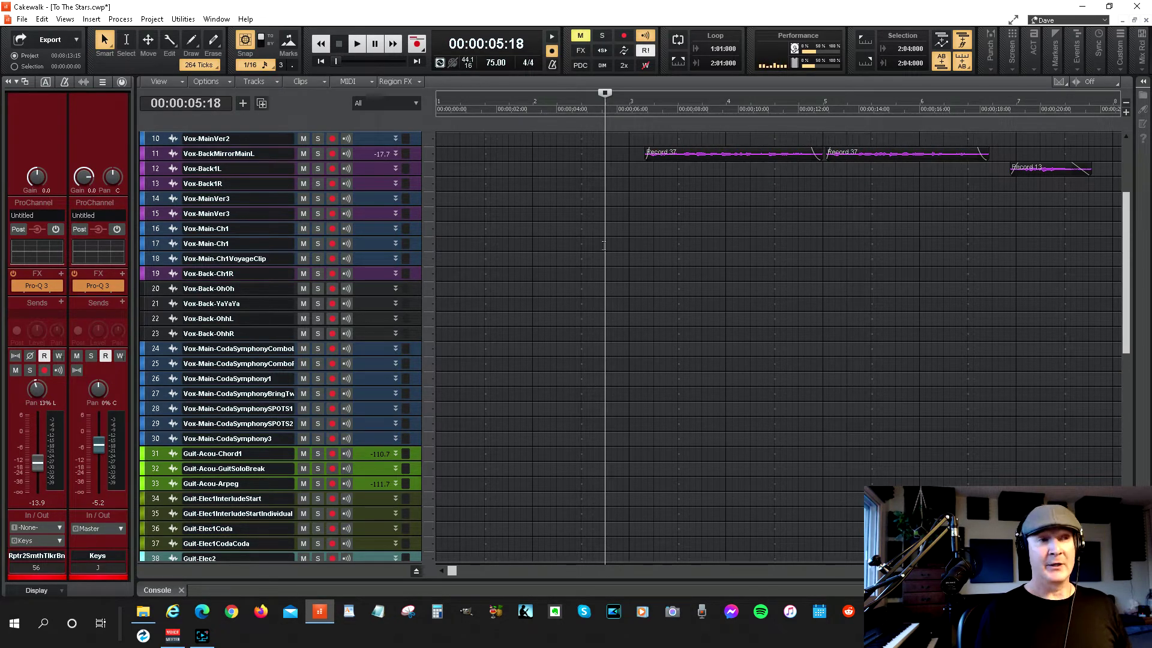
scroll(605, 250, "up", 5)
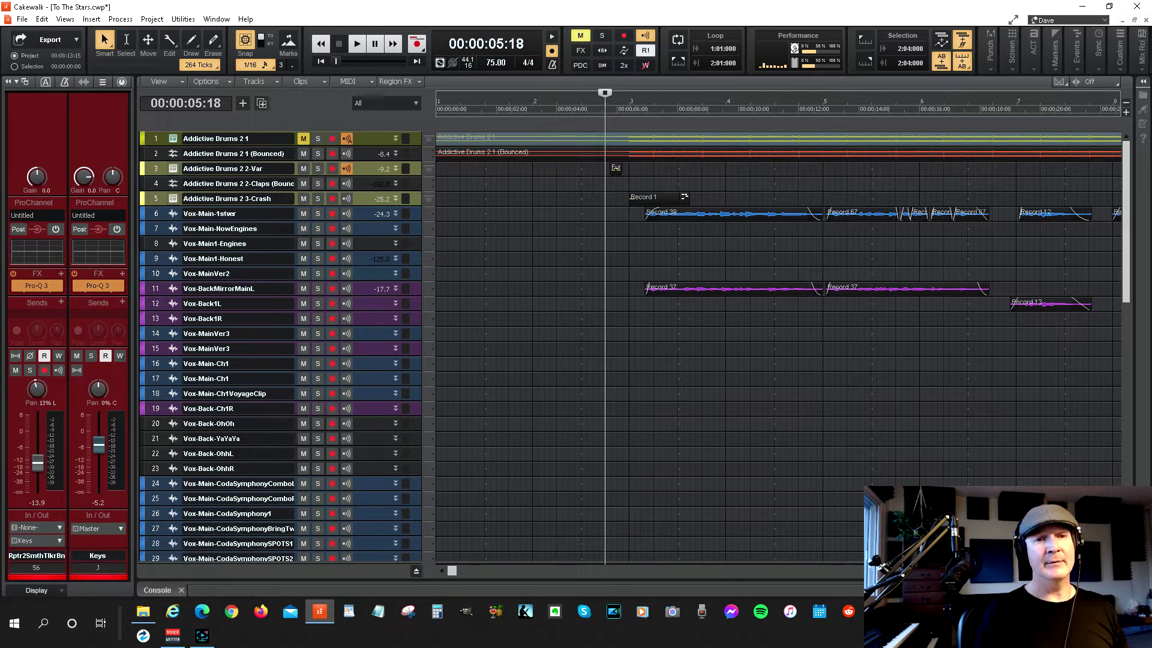
Step: Open the C:\Temp folder in File Explorer from Quick access
key("super+d")
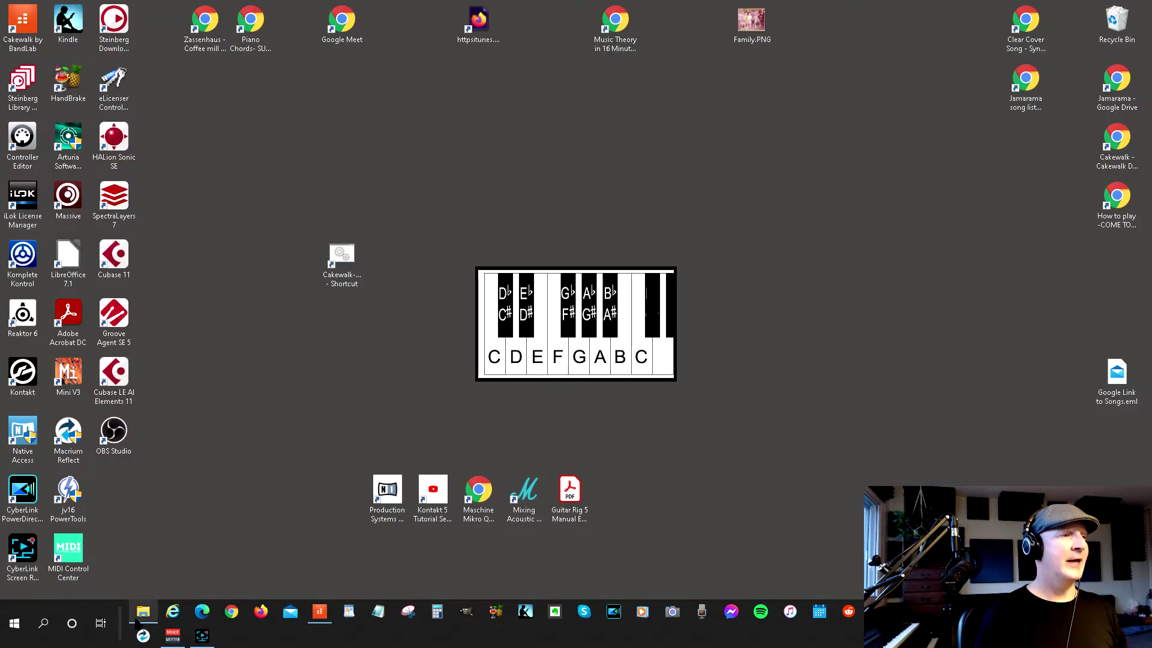
left_click(140, 613)
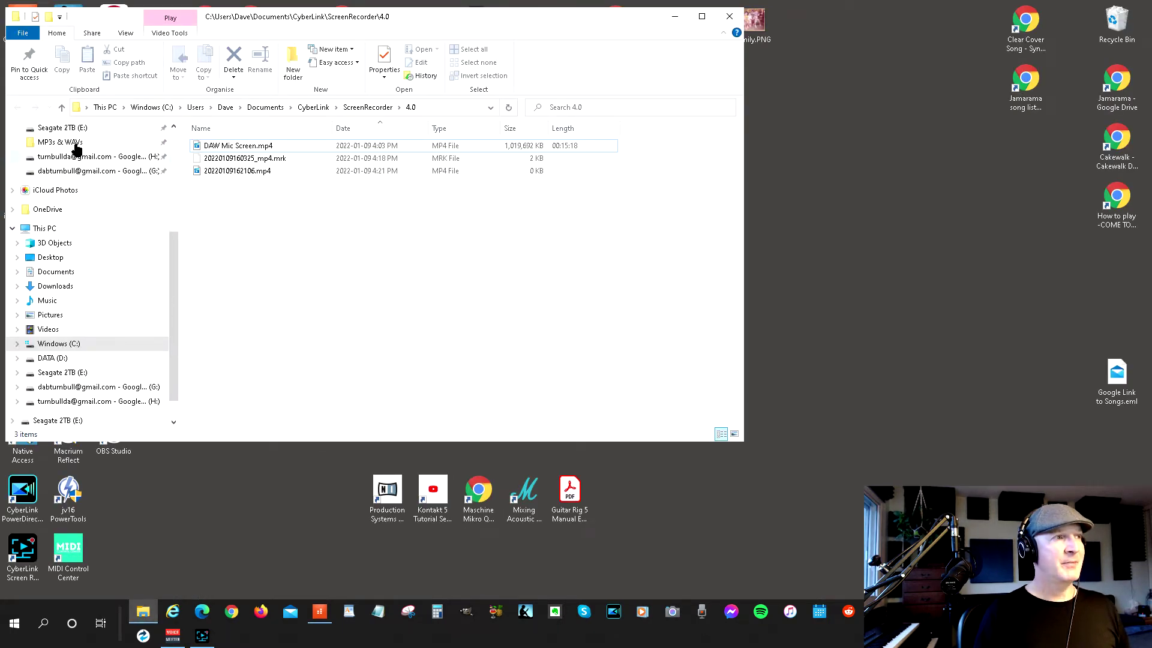
scroll(76, 159, "up", 3)
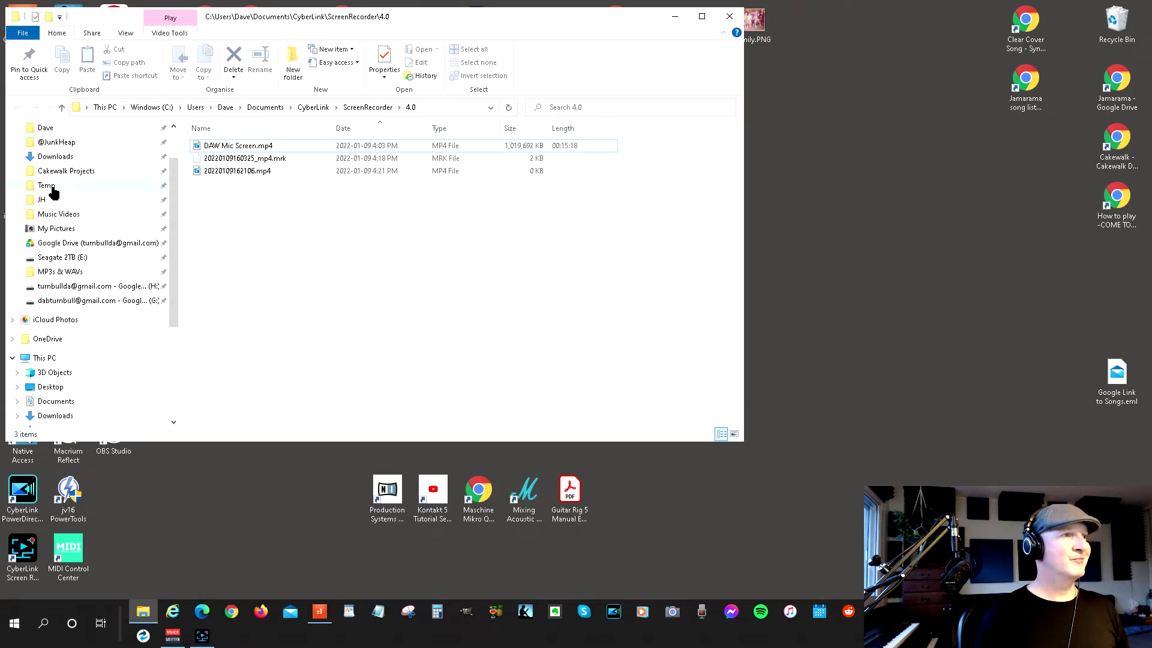
scroll(53, 191, "up", 2)
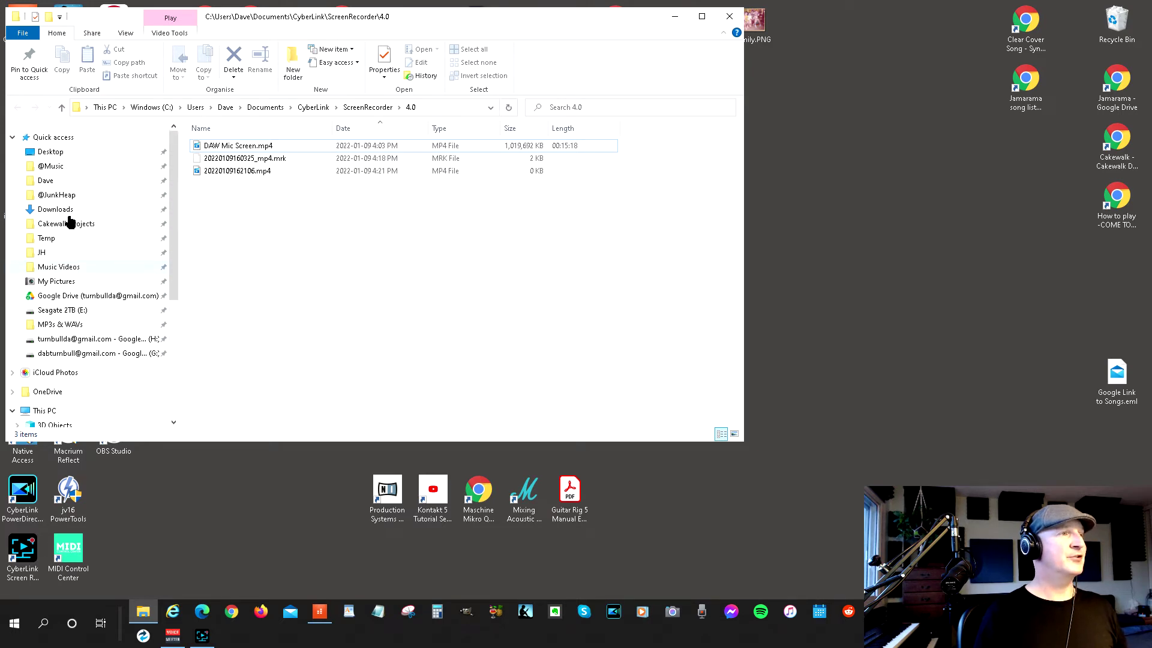
left_click(48, 238)
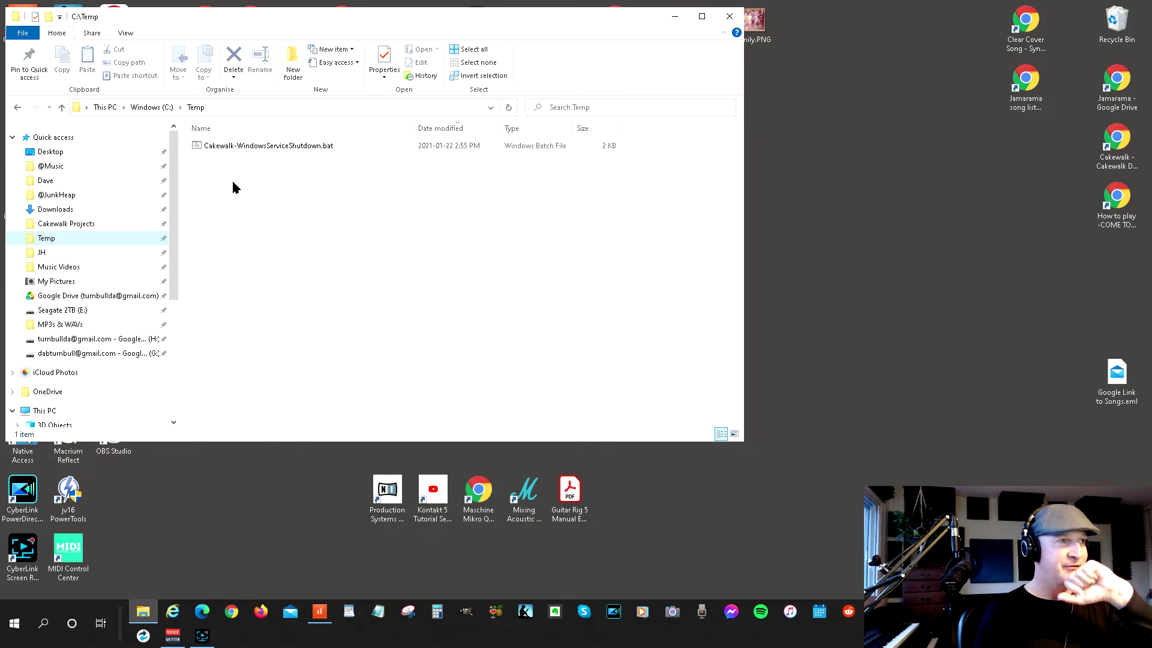
Step: Open Cakewalk-WindowsServiceShutdown.bat in Notepad and move the window to the left
right_click(256, 150)
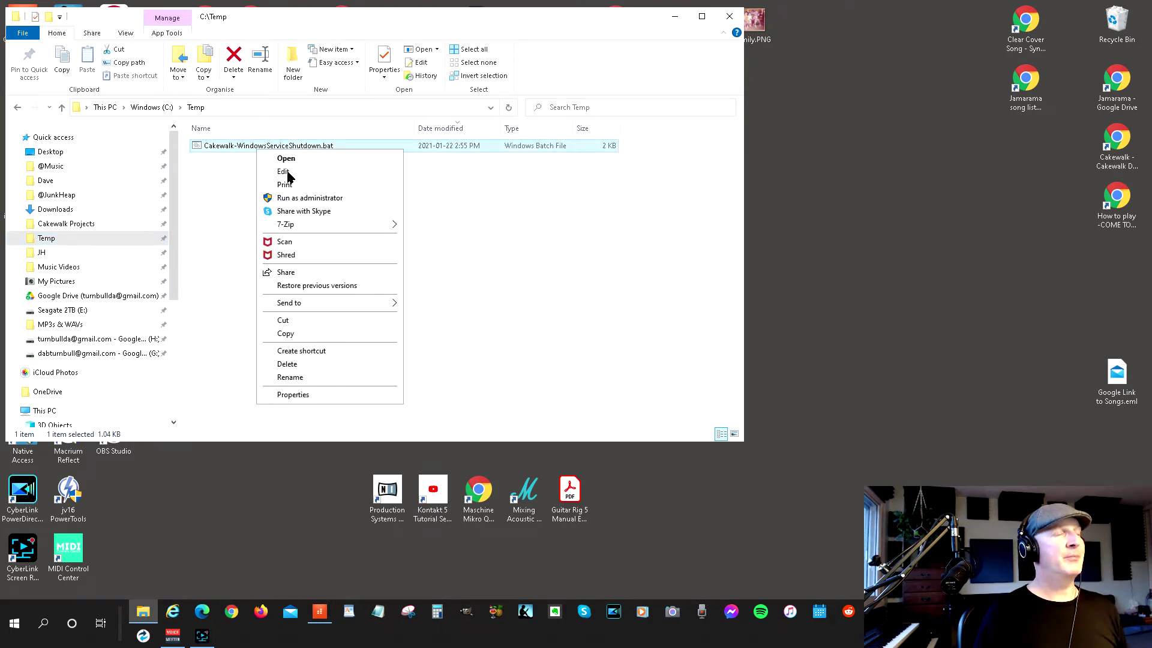
left_click(283, 172)
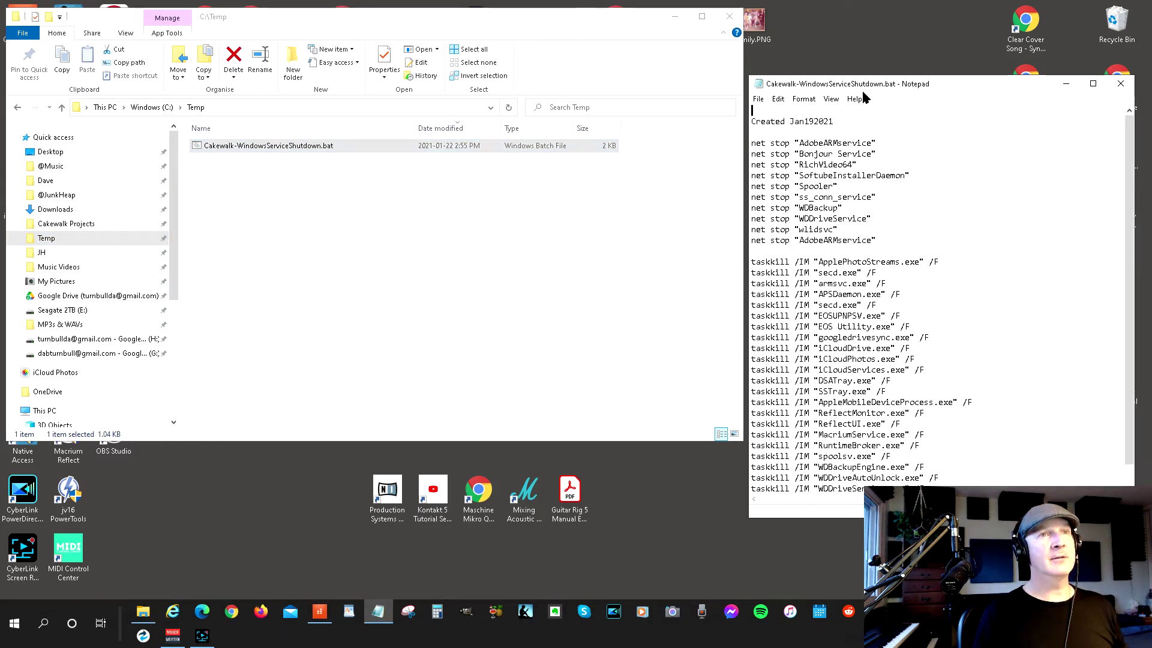
left_click_drag(861, 85, 491, 102)
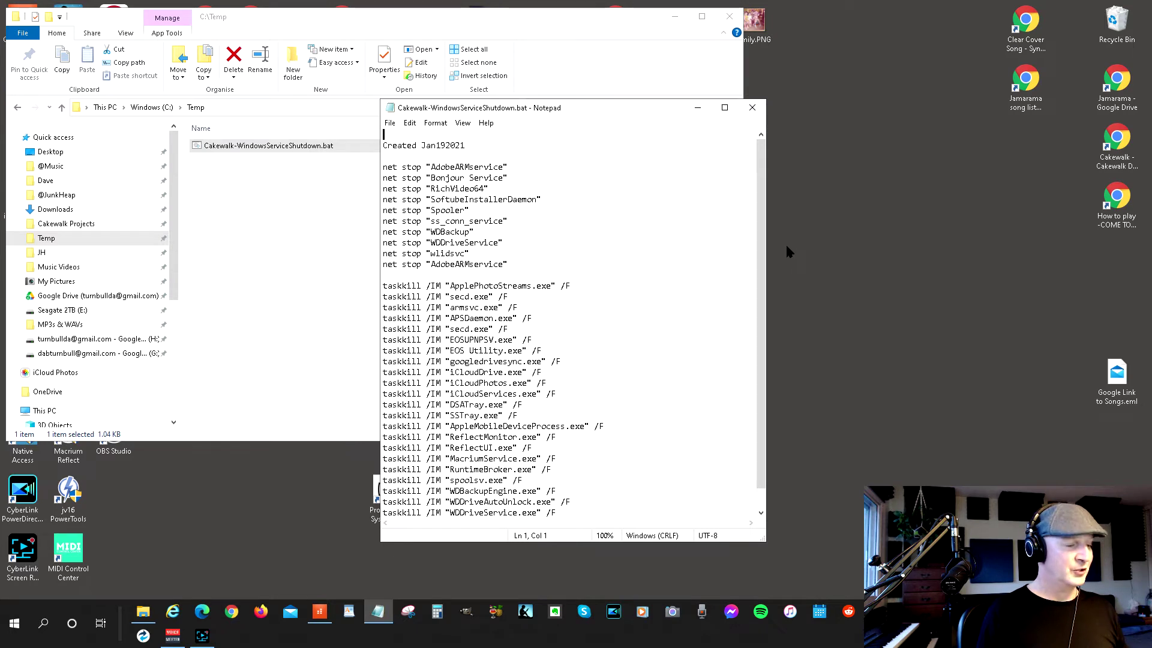
left_click_drag(541, 114, 268, 118)
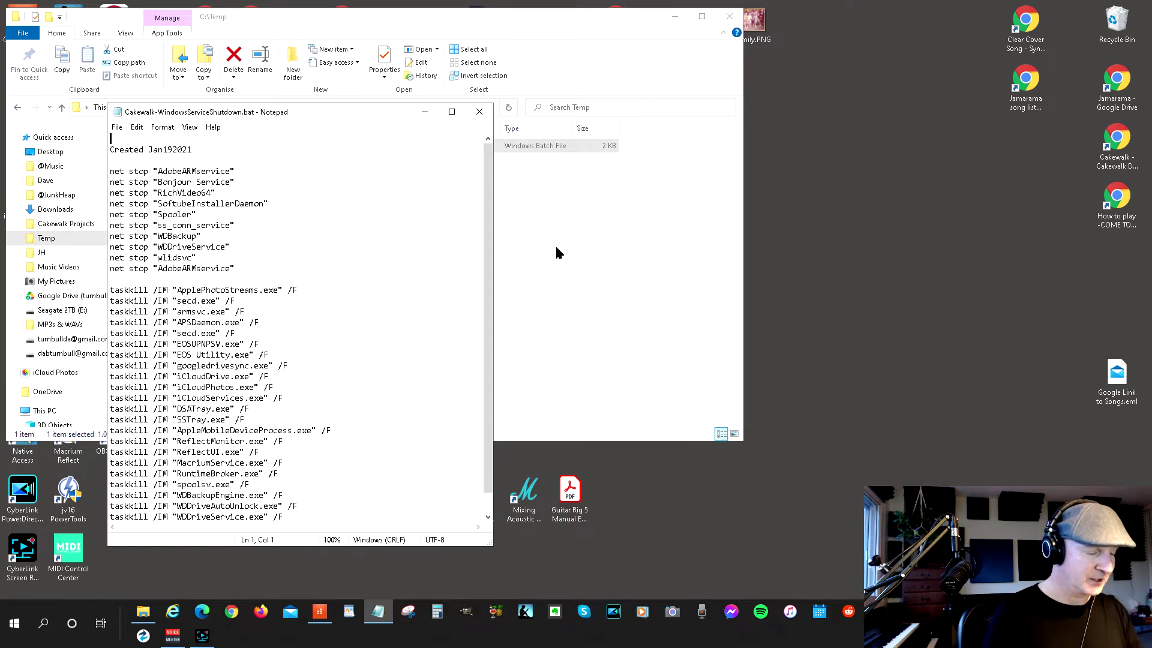
key("ctrl+shift+Escape")
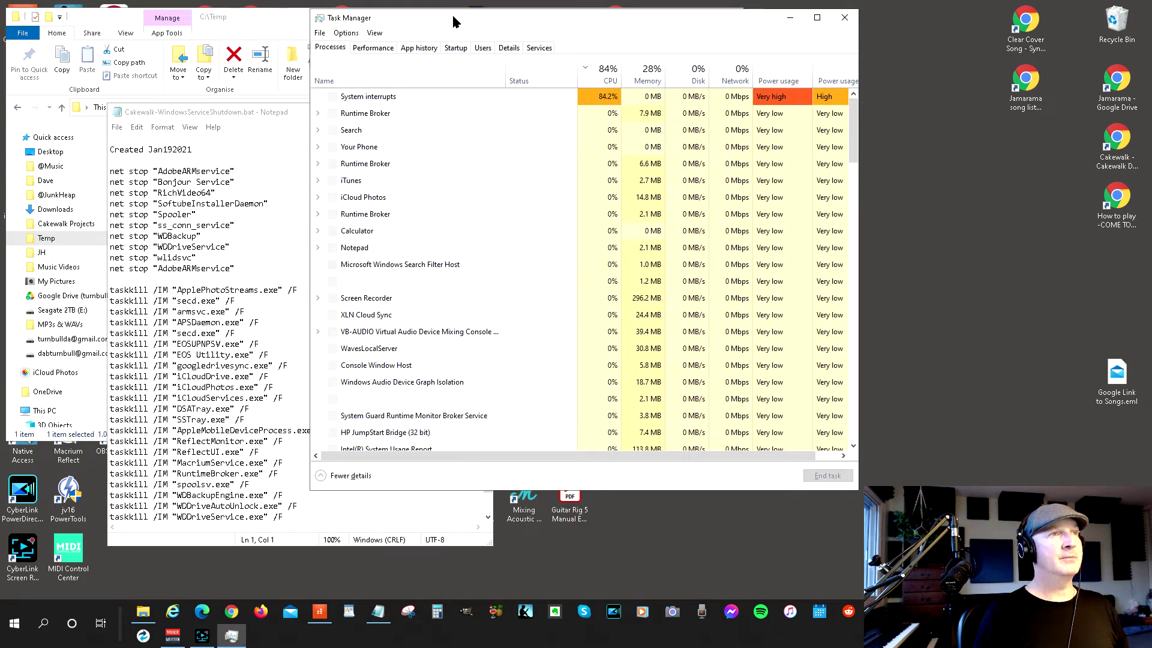
left_click_drag(454, 21, 742, 24)
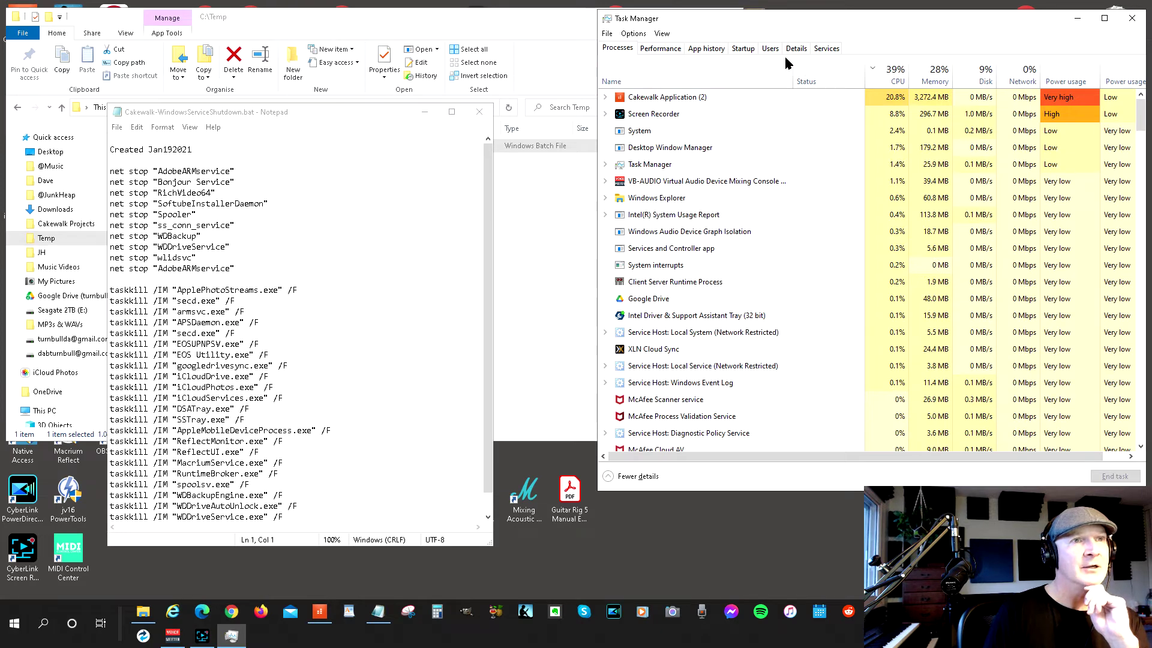
left_click(826, 49)
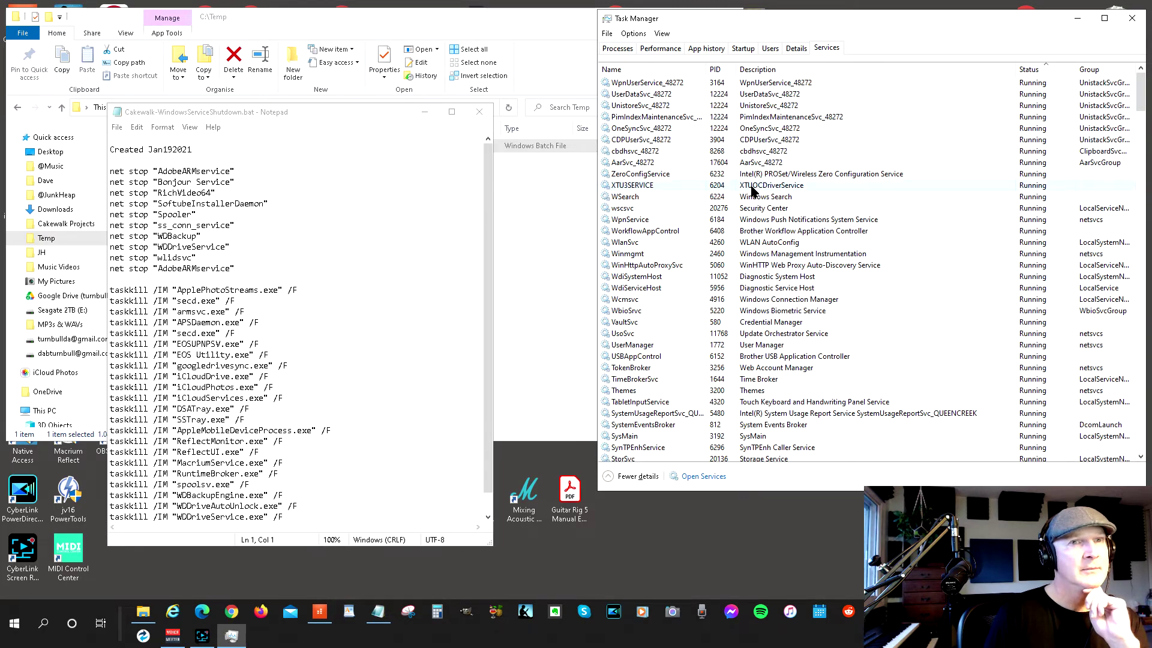
left_click(617, 50)
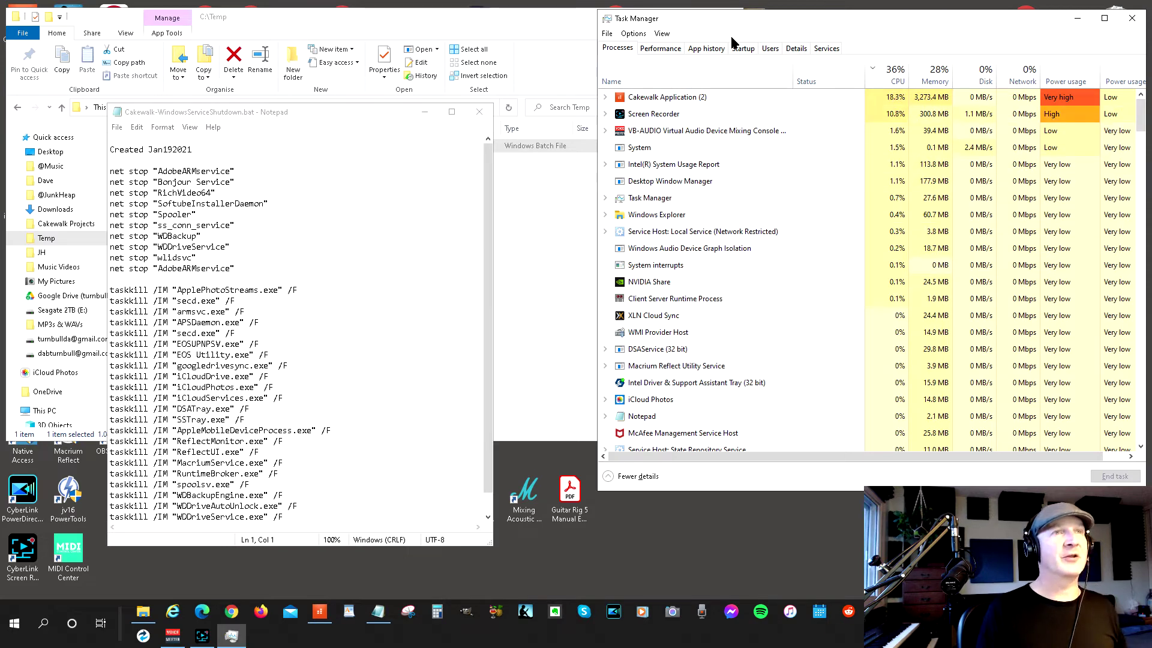
left_click(823, 50)
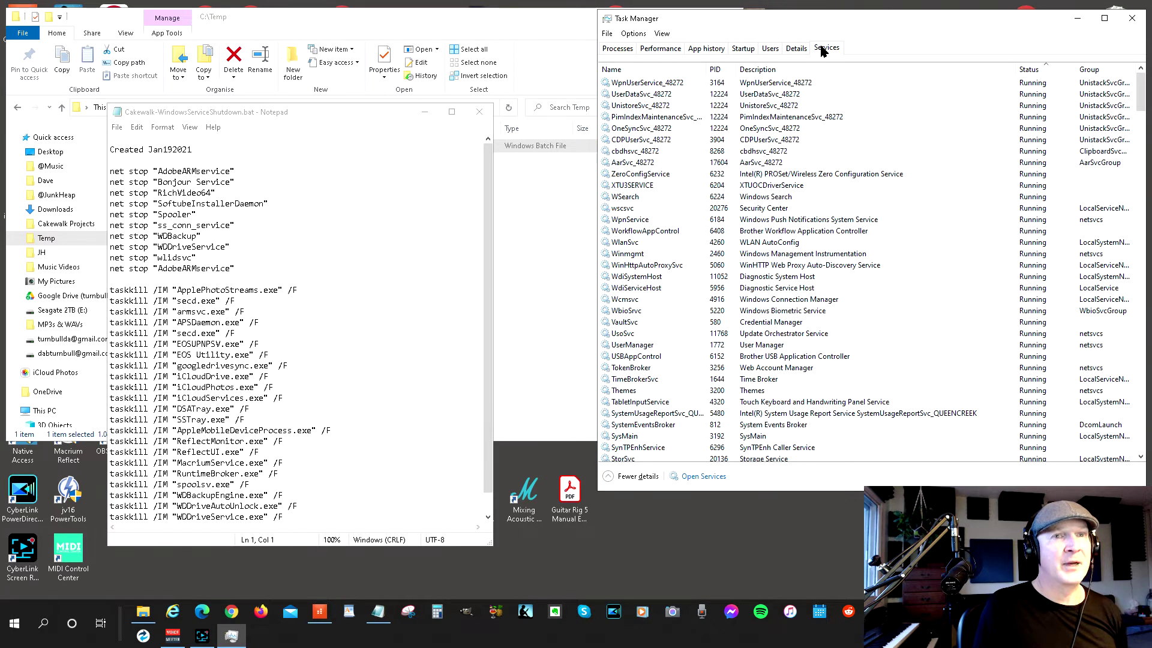
left_click(610, 49)
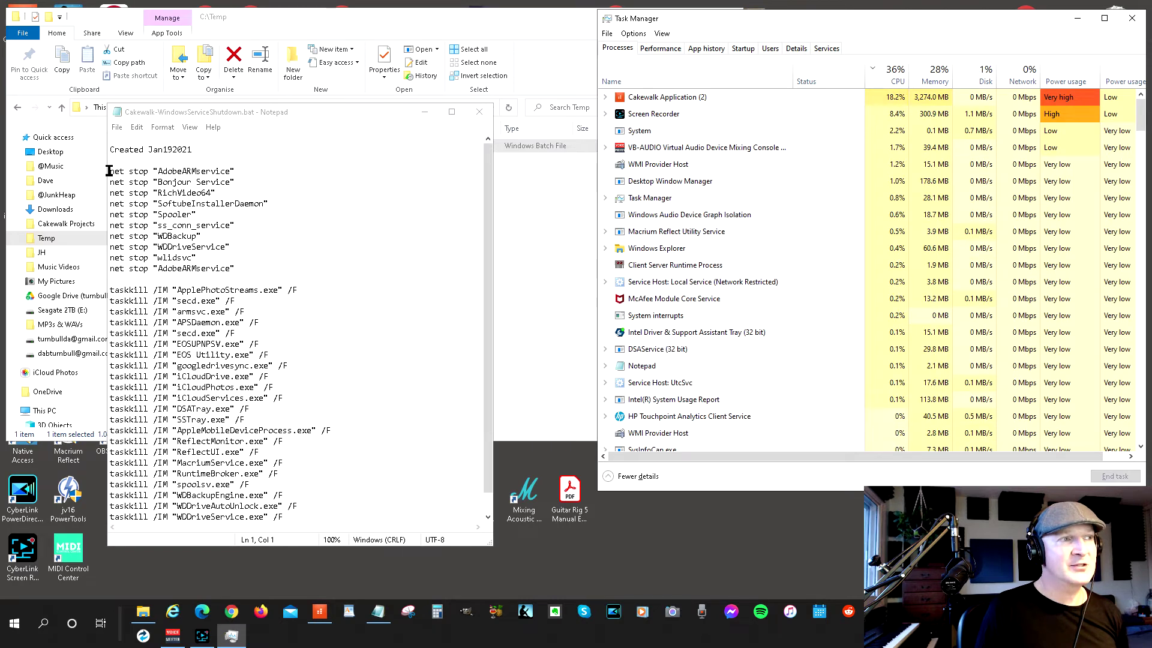
left_click(826, 51)
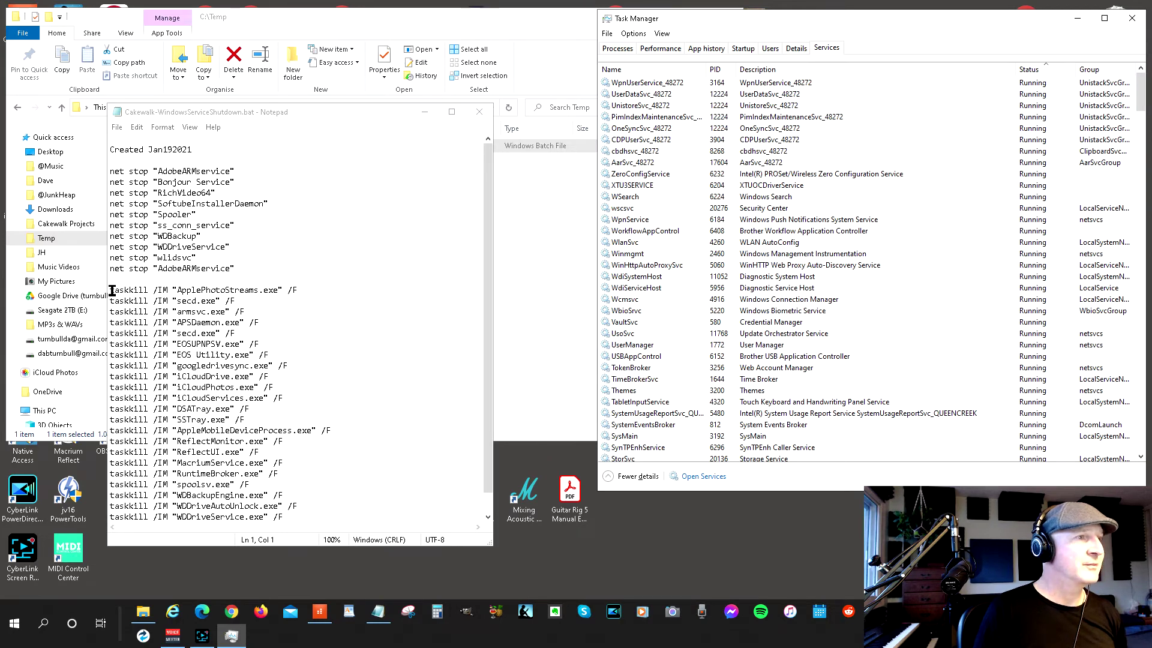
Step: Highlight the script's taskkill lines down to EOS Utility.exe and the WpnService entry
left_click_drag(112, 291, 380, 529)
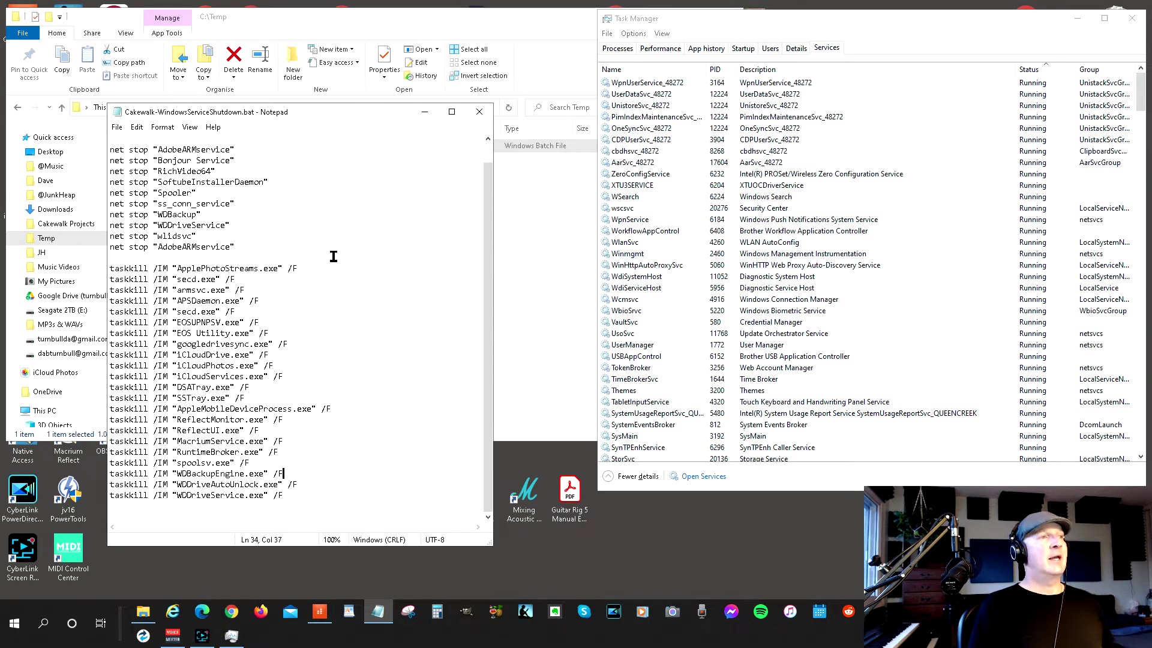
scroll(333, 257, "up", 1)
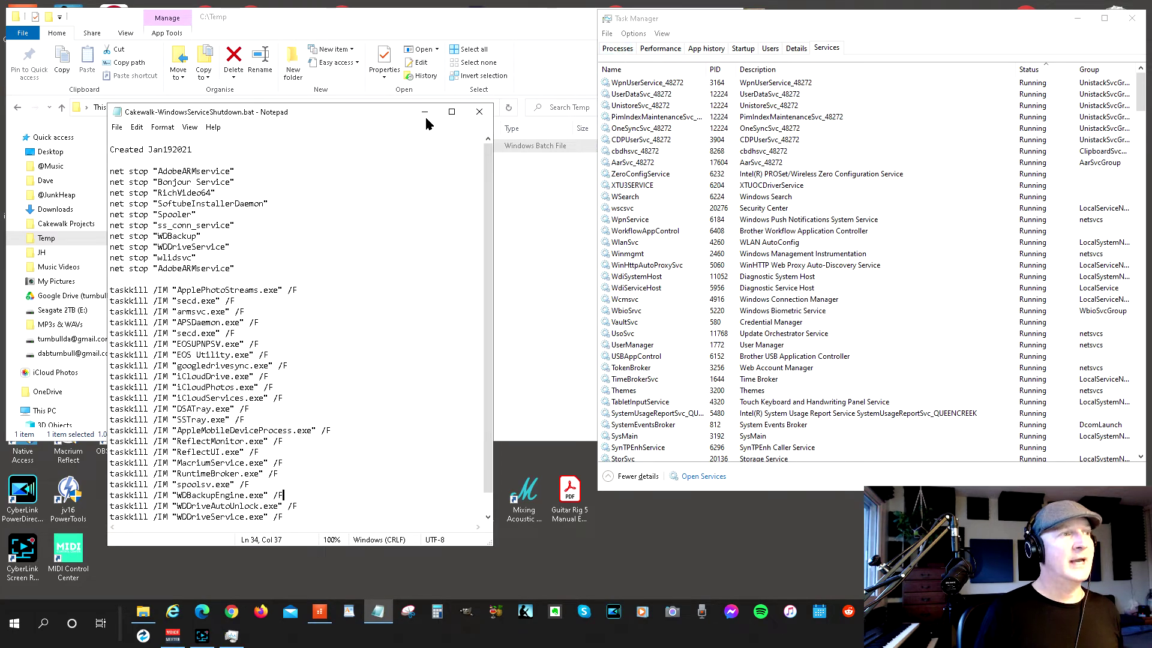
mouse_move(110, 290)
left_mouse_down()
mouse_move(247, 354)
mouse_move(360, 525)
left_mouse_up()
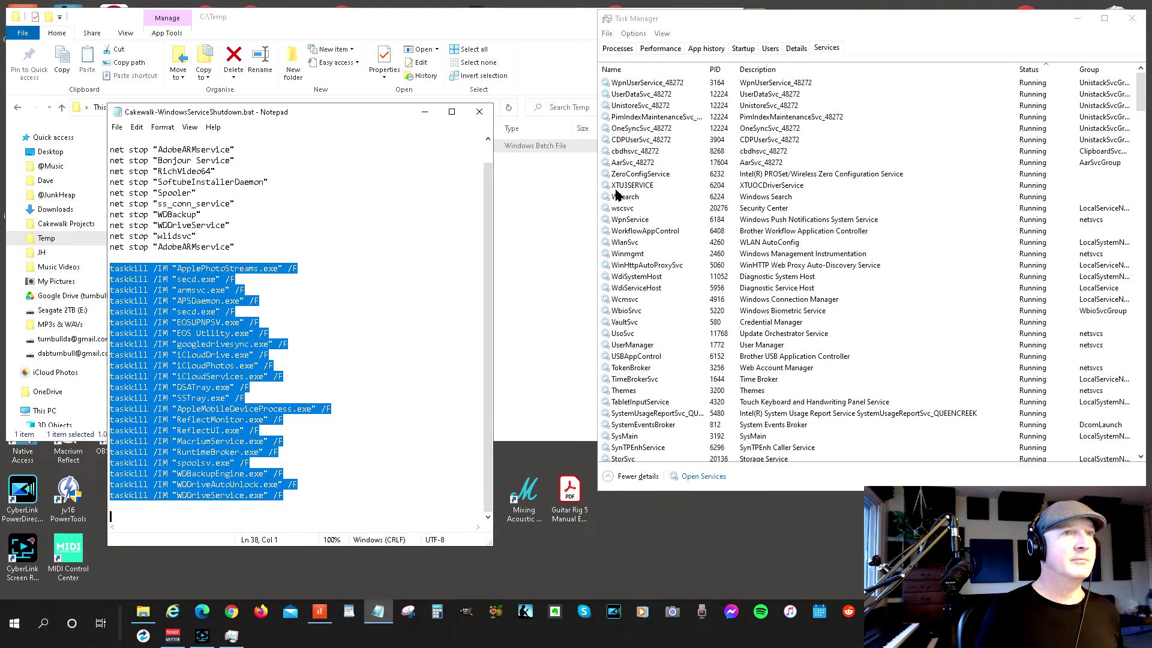
left_click(660, 220)
scroll(661, 226, "down", 3)
scroll(663, 240, "down", 3)
scroll(672, 264, "up", 6)
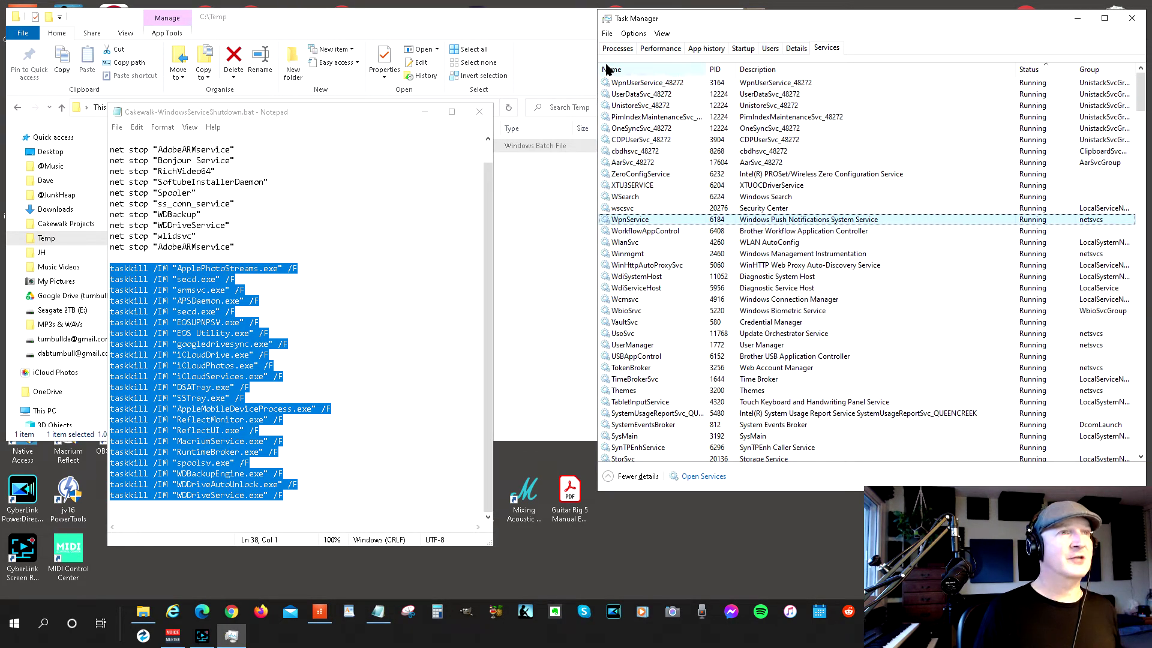
Step: Switch Task Manager to Processes and highlight the script's net stop lines
left_click(616, 49)
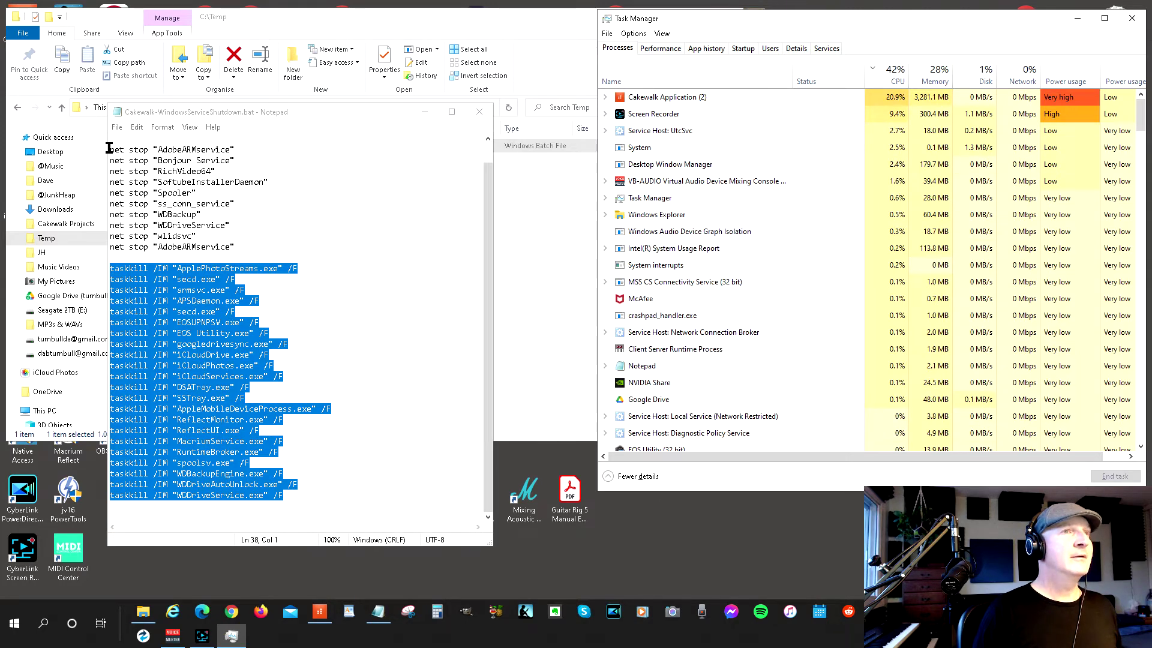
left_click_drag(110, 149, 278, 246)
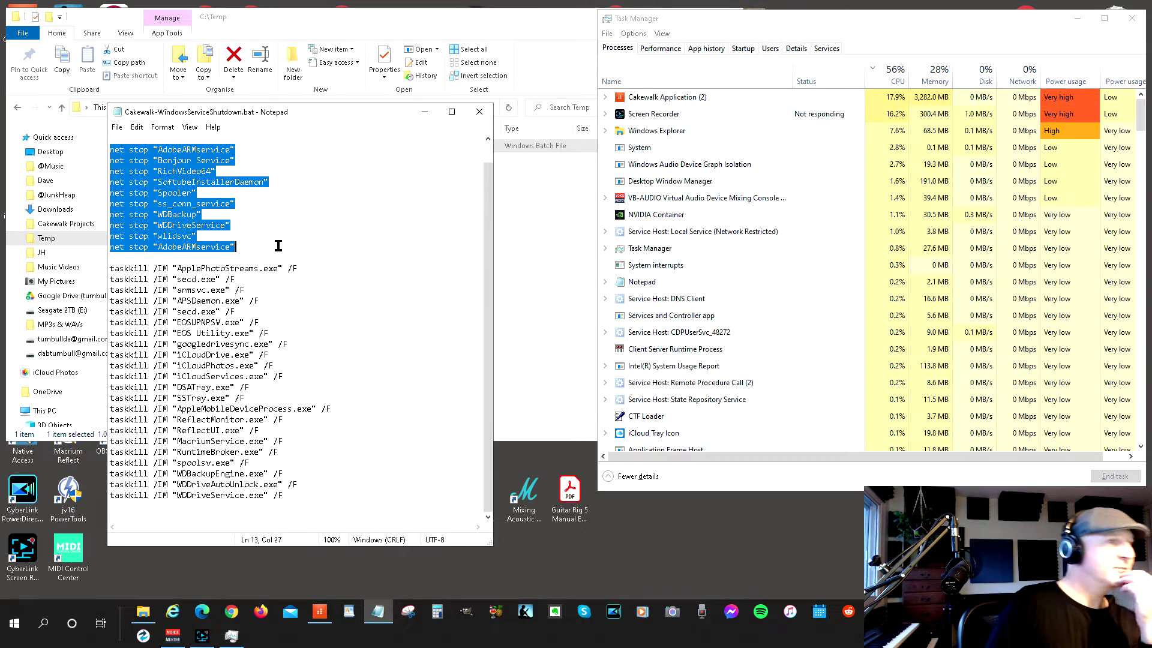
left_click(169, 193)
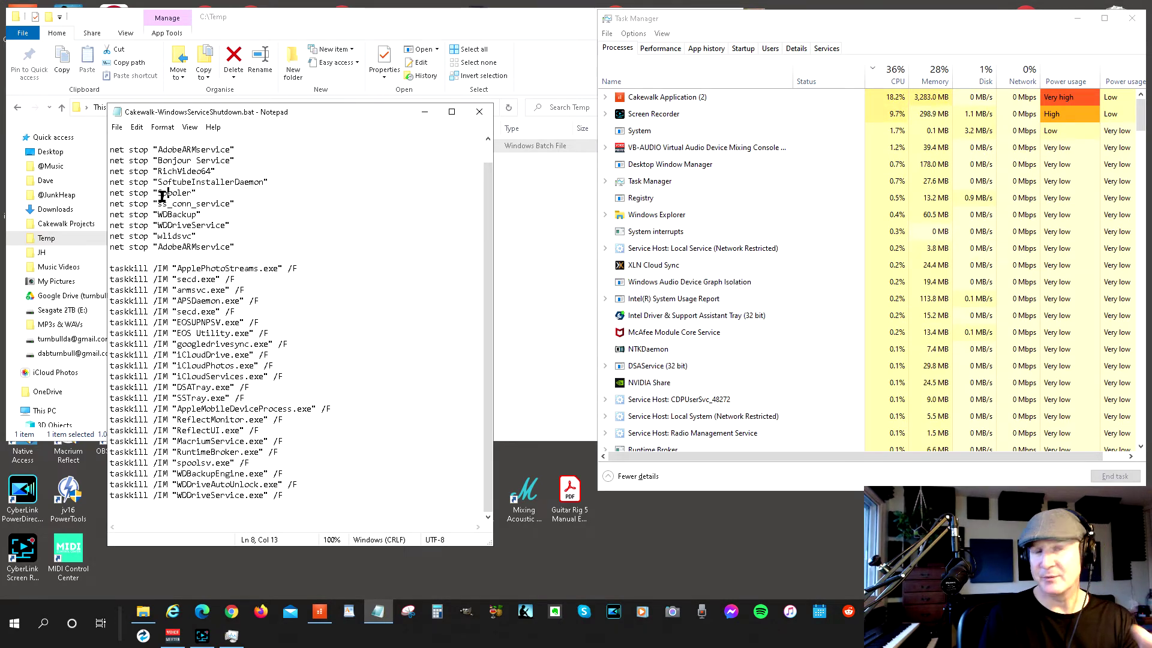
Step: Close the Notepad script and bring up the .bat file's actions in Explorer
left_click(479, 111)
left_click(222, 149)
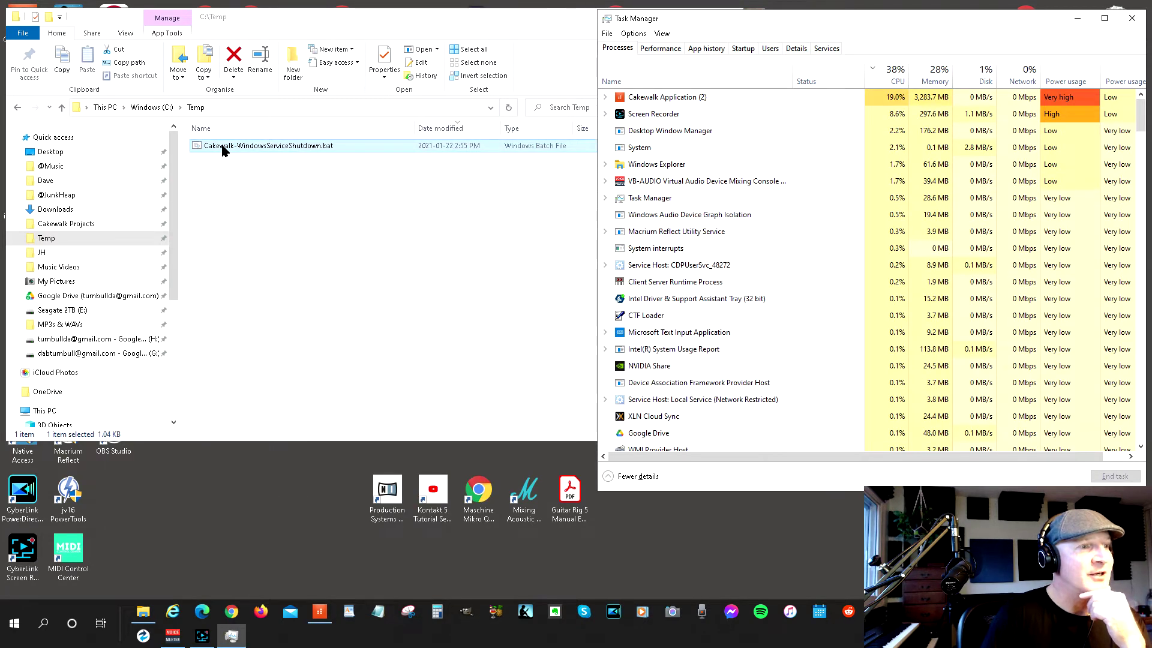
right_click(222, 148)
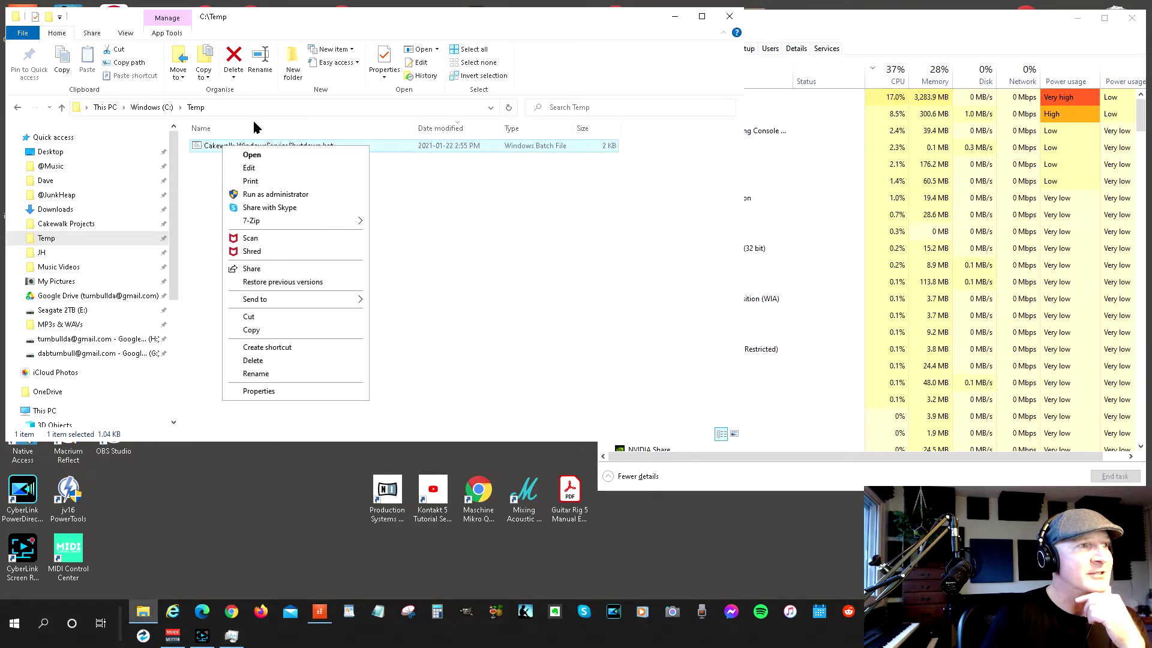
Step: Run the shutdown script's desktop shortcut as administrator
left_click(678, 15)
left_click(322, 298)
right_click(343, 267)
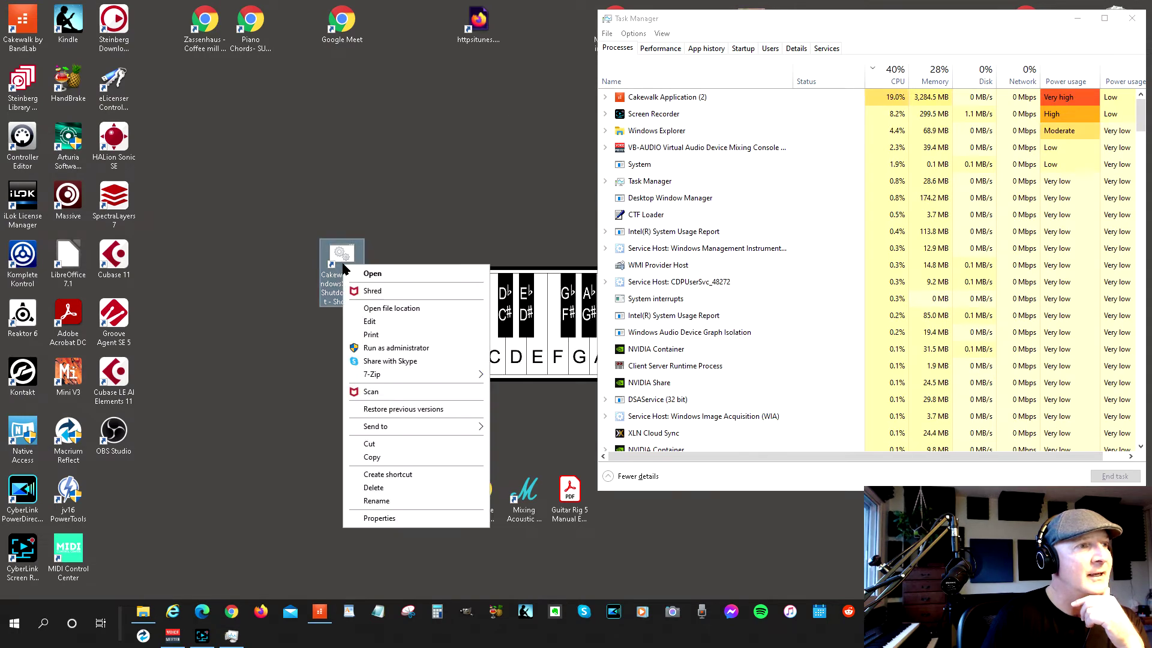
left_click(387, 348)
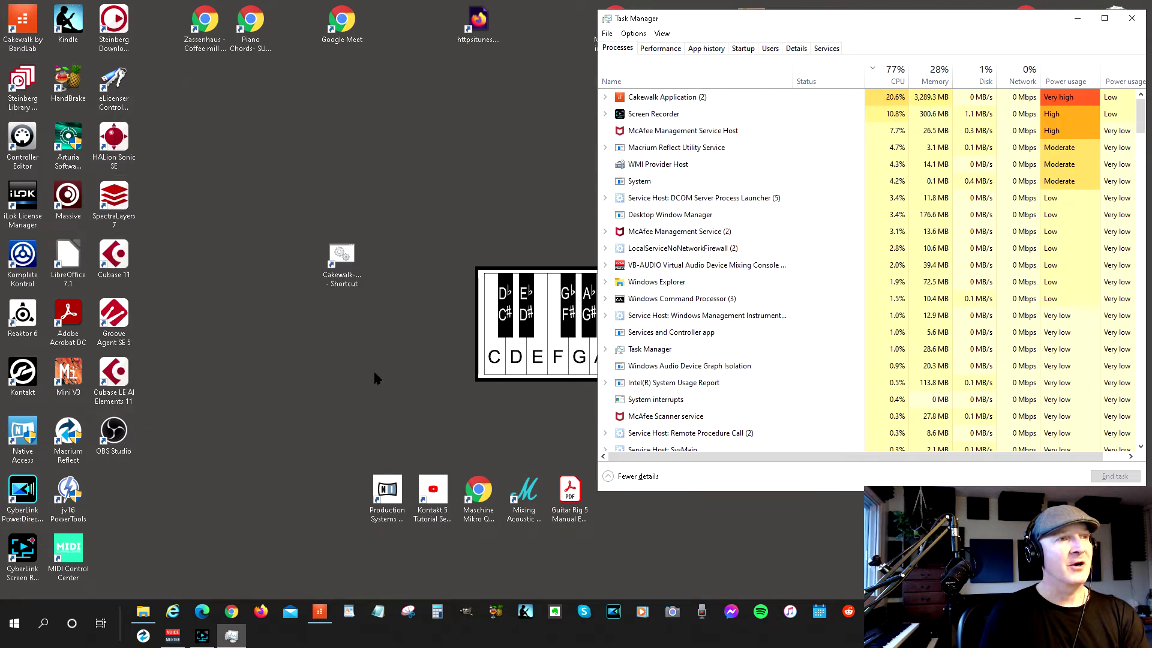
Step: Close Task Manager and turn off McAfee real-time scanning until the PC restarts
left_click(1132, 19)
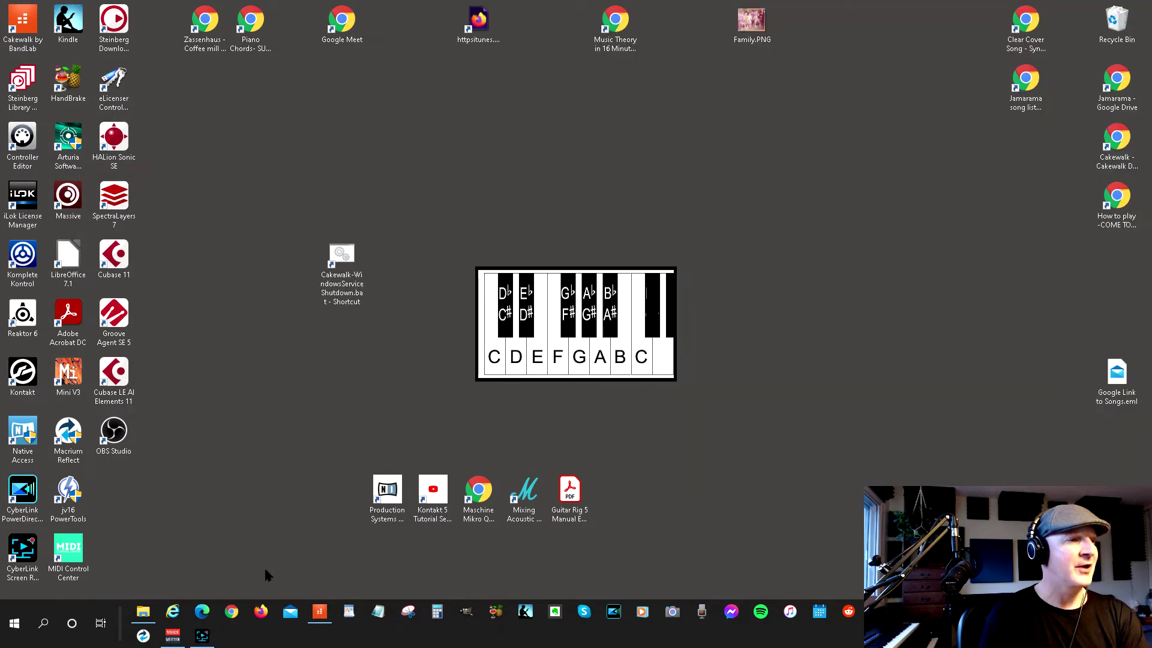
mouse_move(171, 635)
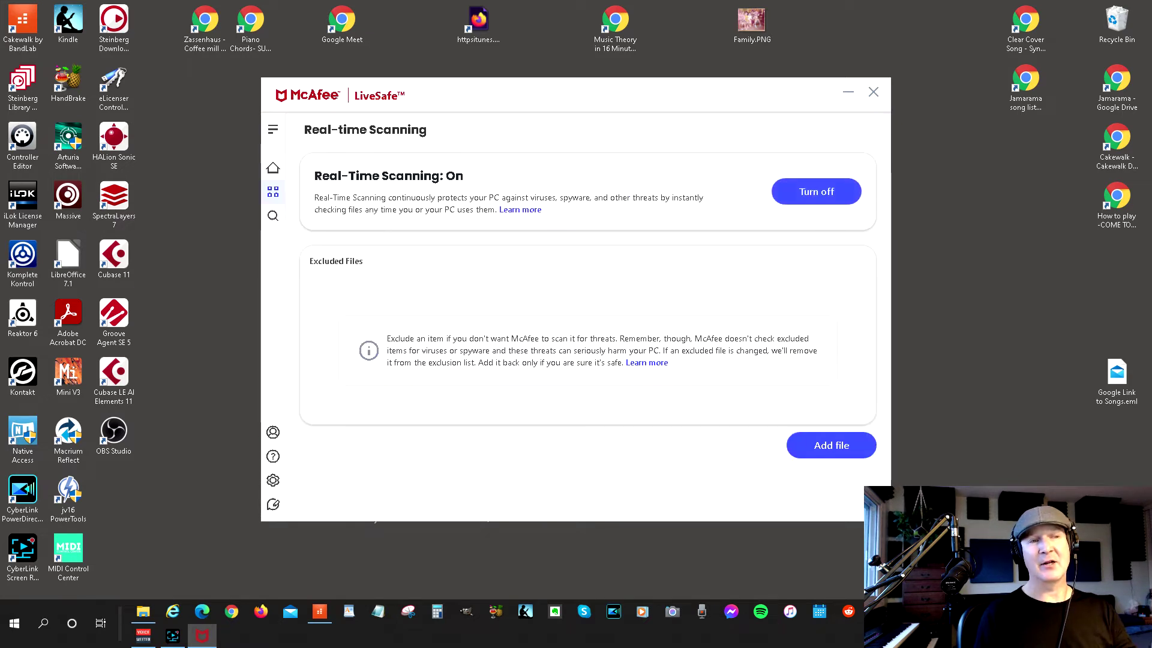
left_click(817, 193)
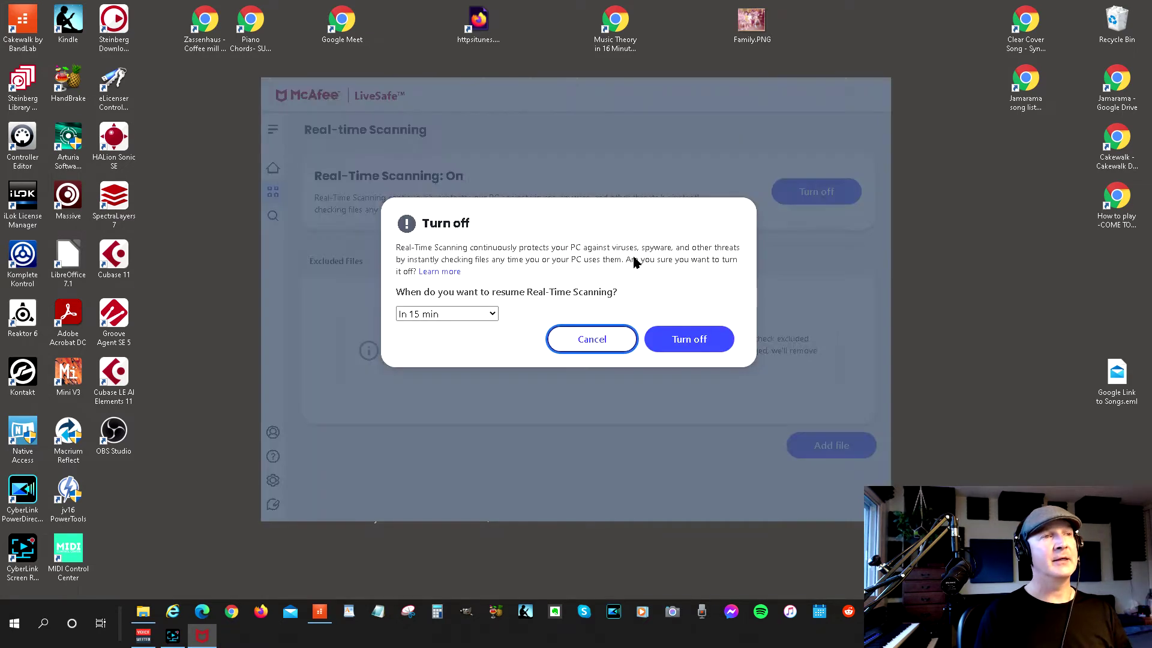
left_click(491, 314)
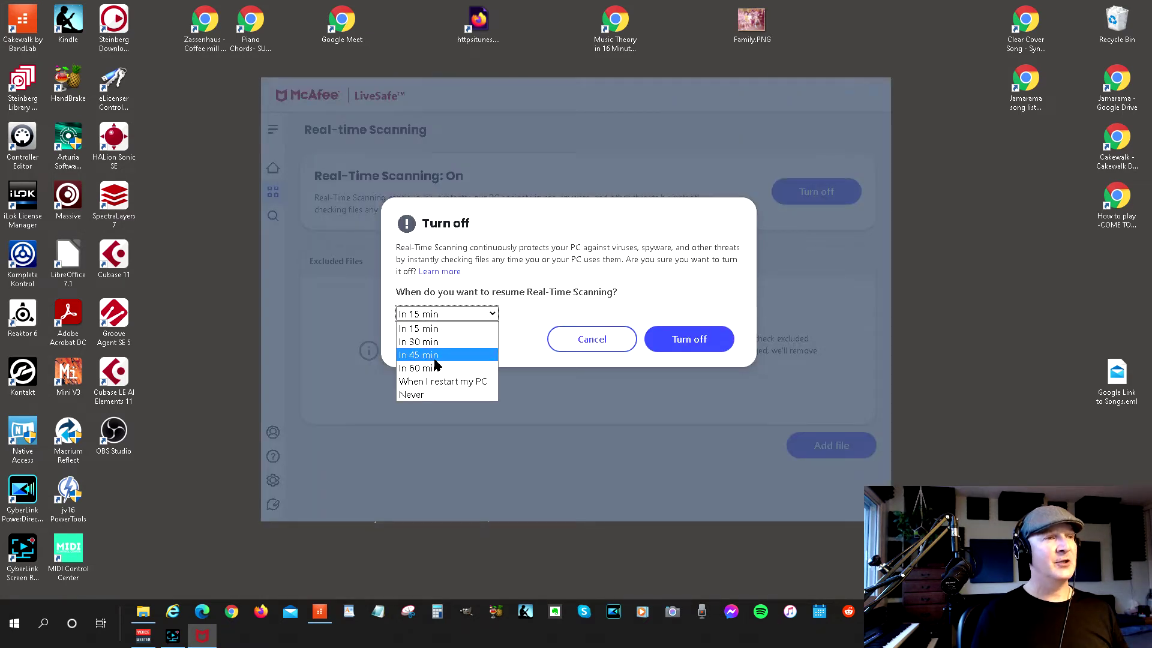
left_click(441, 385)
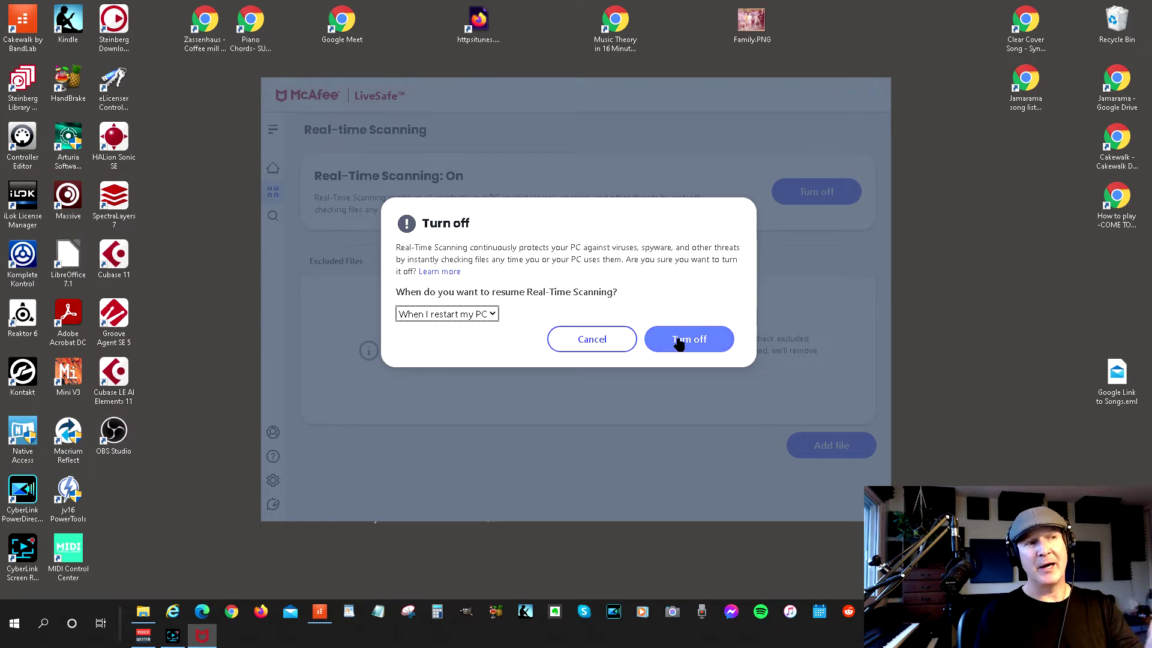
left_click(679, 344)
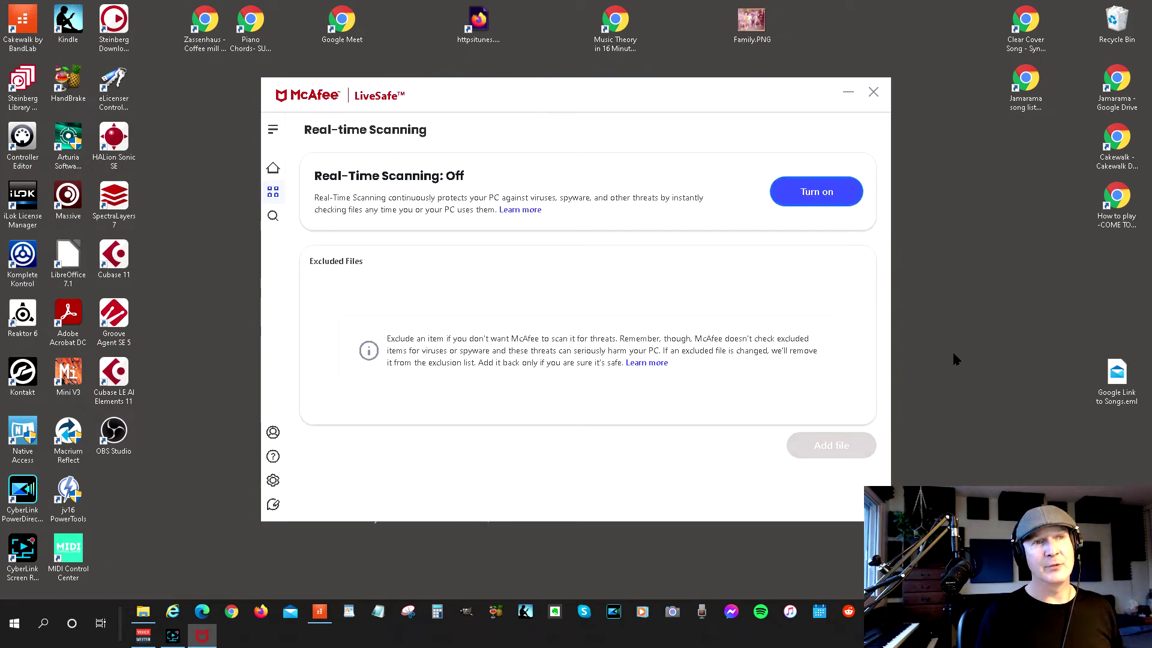
Step: Close McAfee, then check Google Drive's settings menu and dismiss it without changes
left_click(873, 93)
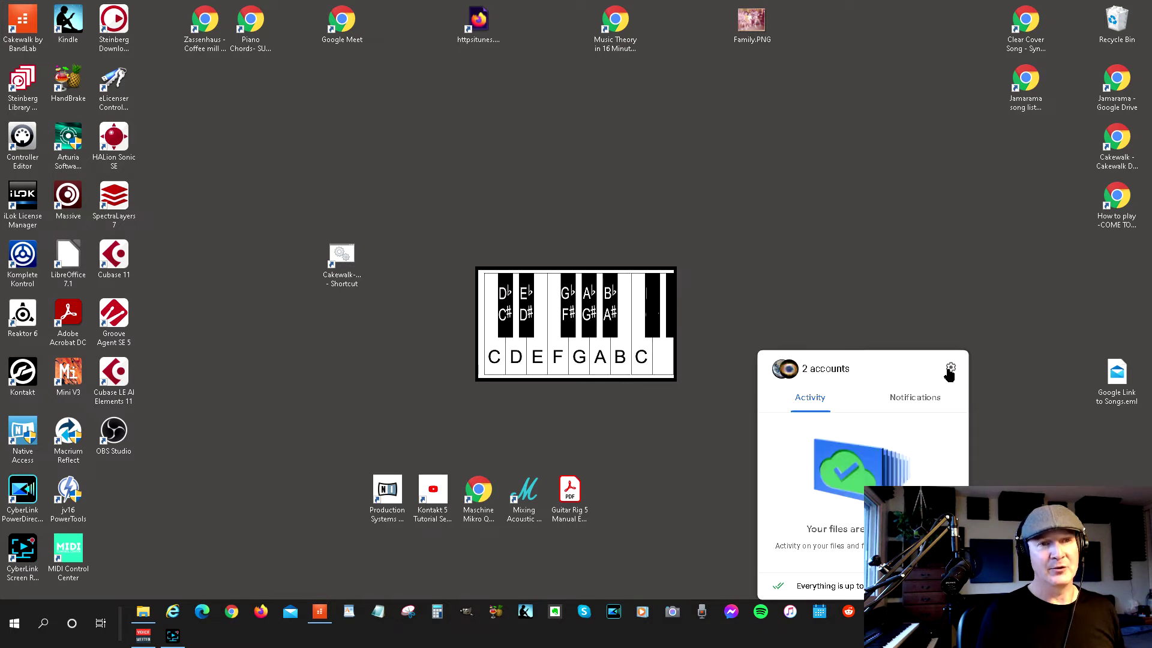
left_click(949, 368)
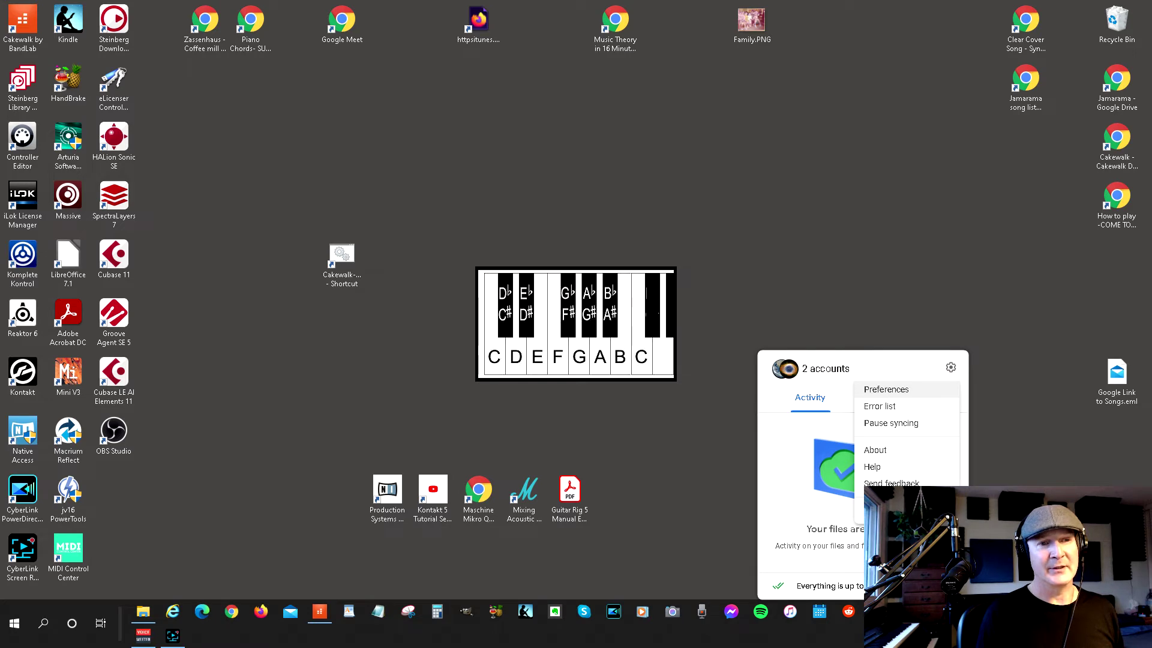
key("Escape")
key("Escape")
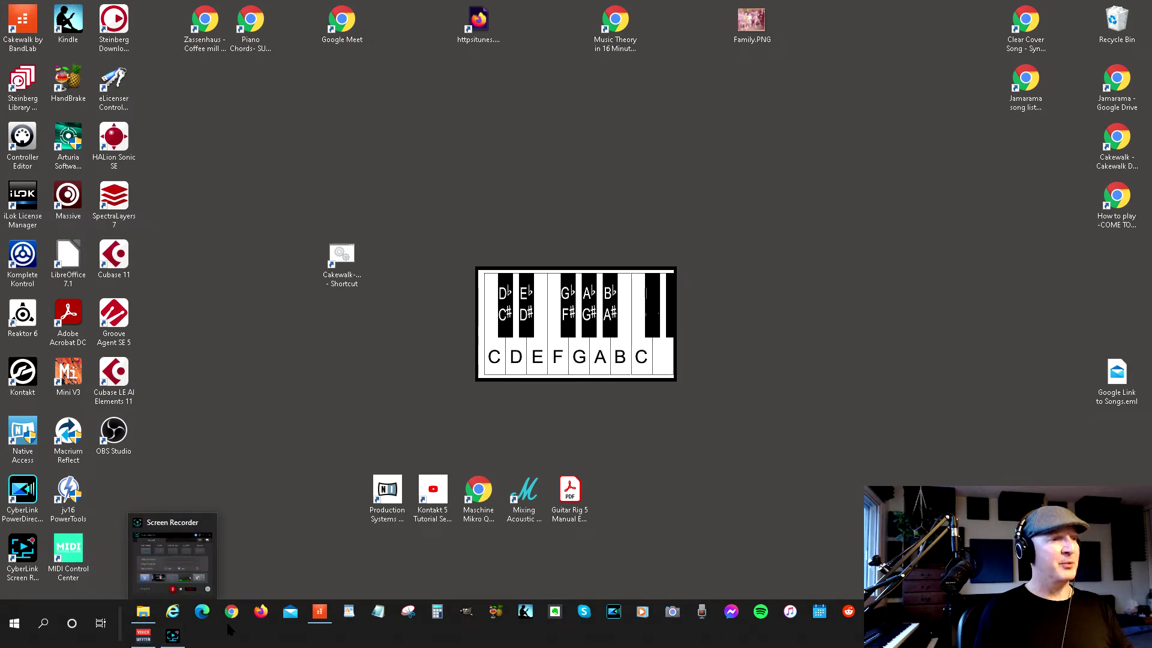
Step: Bring the 'To The Stars' project forward and play it back briefly
left_click(320, 612)
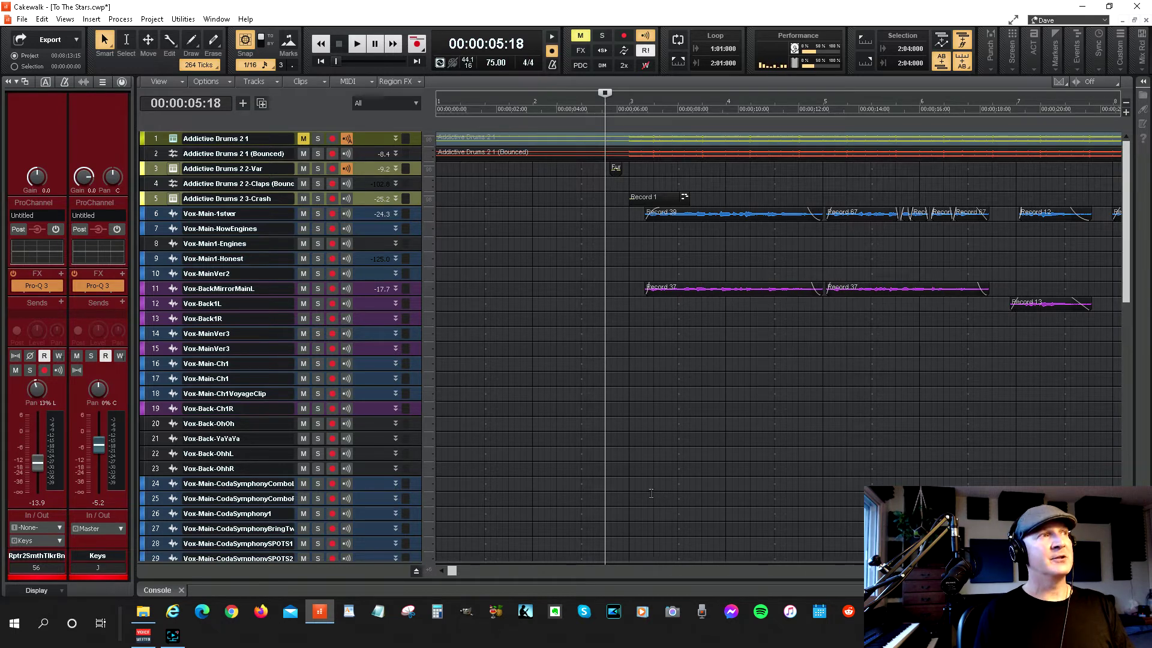
key("space")
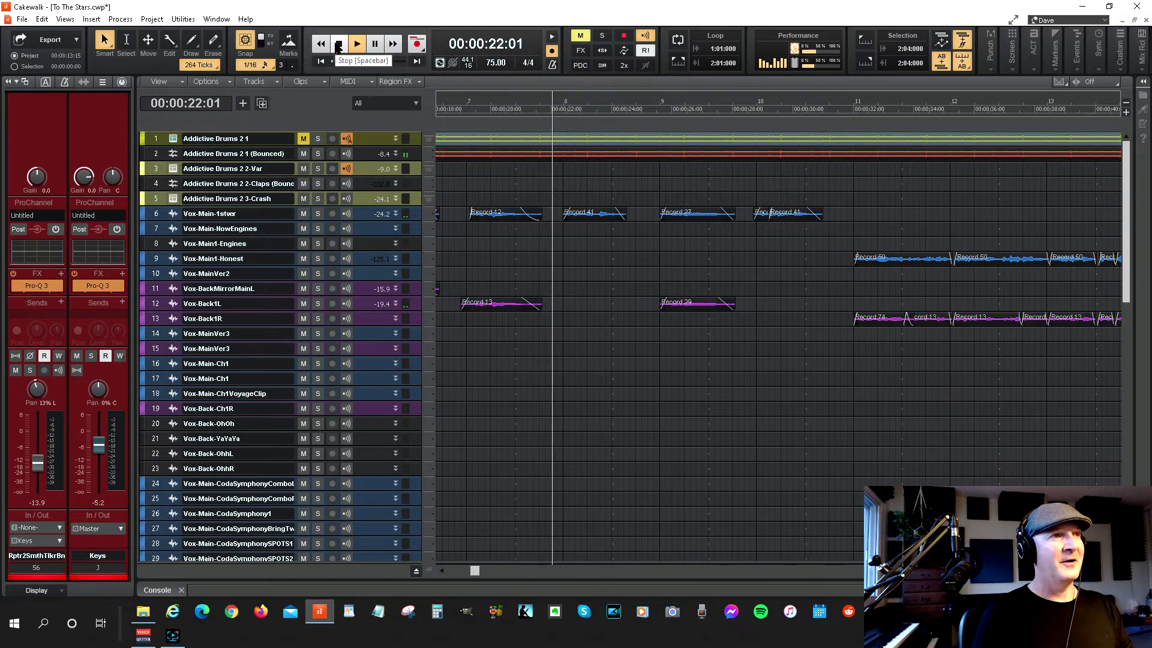
key("space")
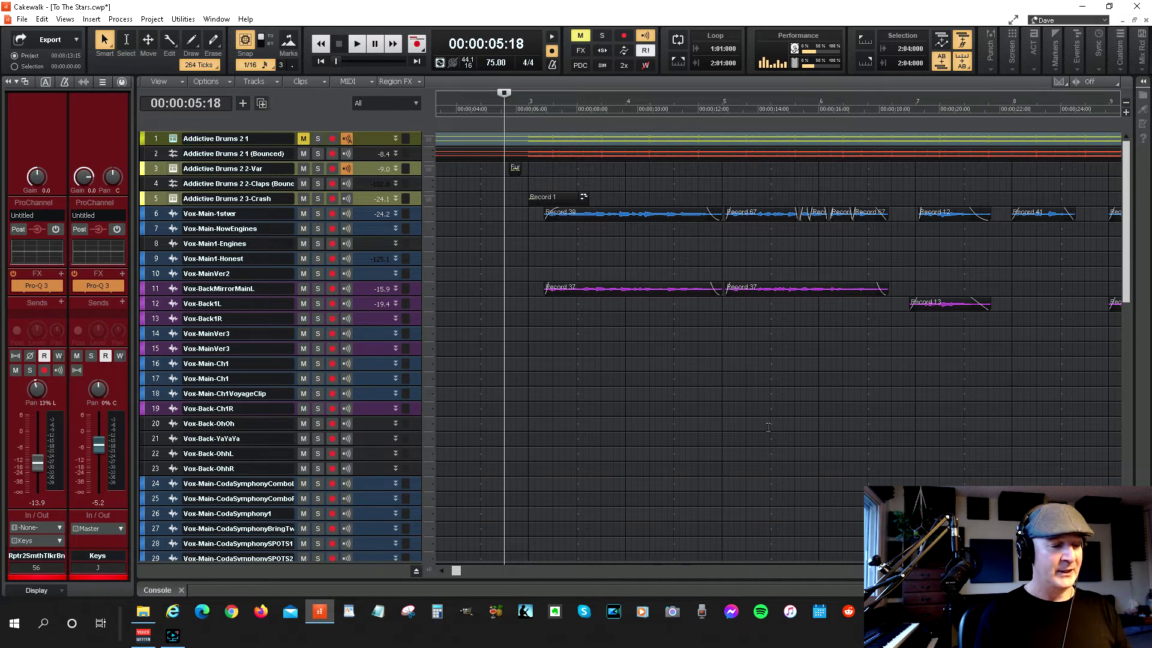
Step: Open the Console view (Alt+2) and drag the strip splitter right to show more tracks
key("alt+2")
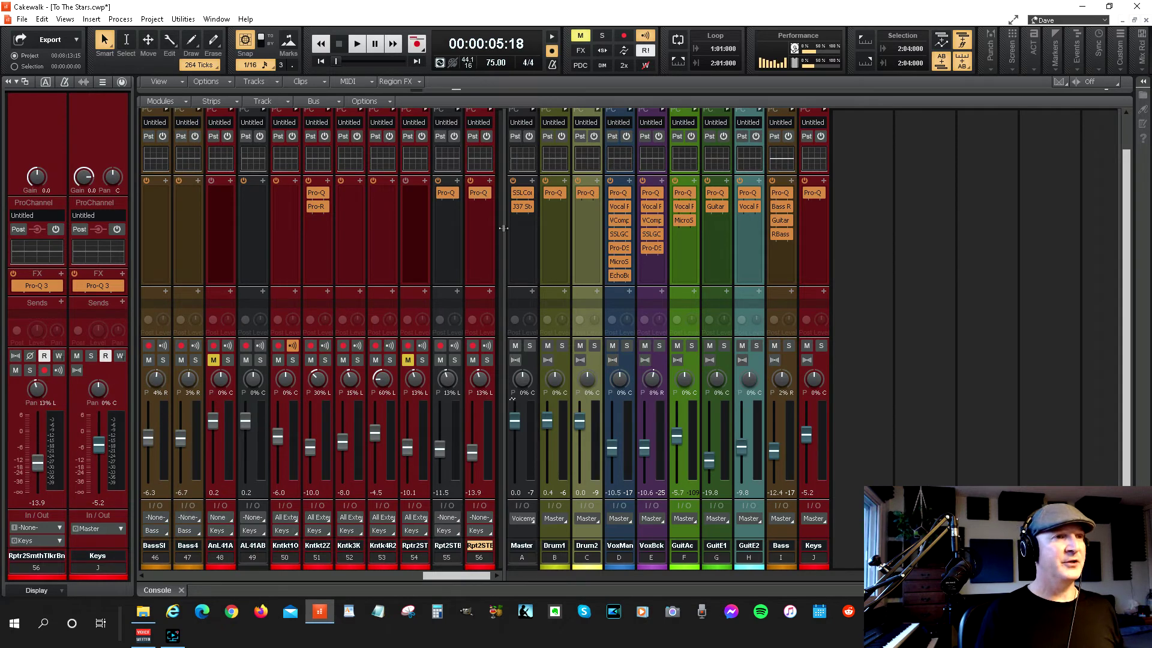
left_click_drag(503, 228, 722, 339)
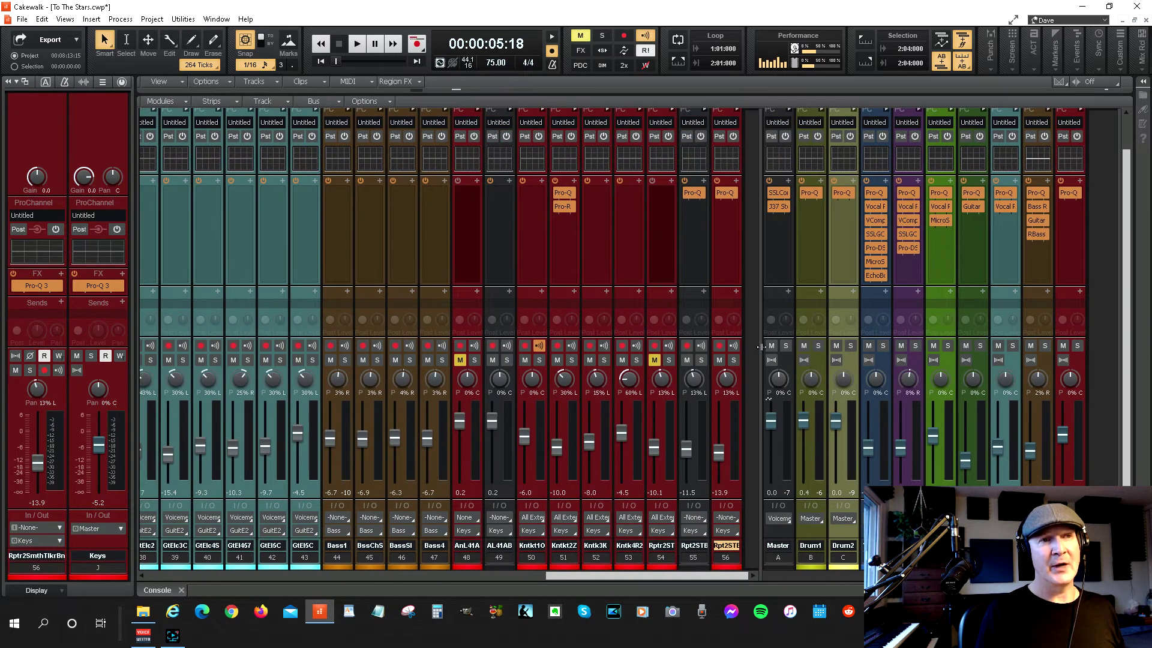
left_click_drag(722, 339, 759, 347)
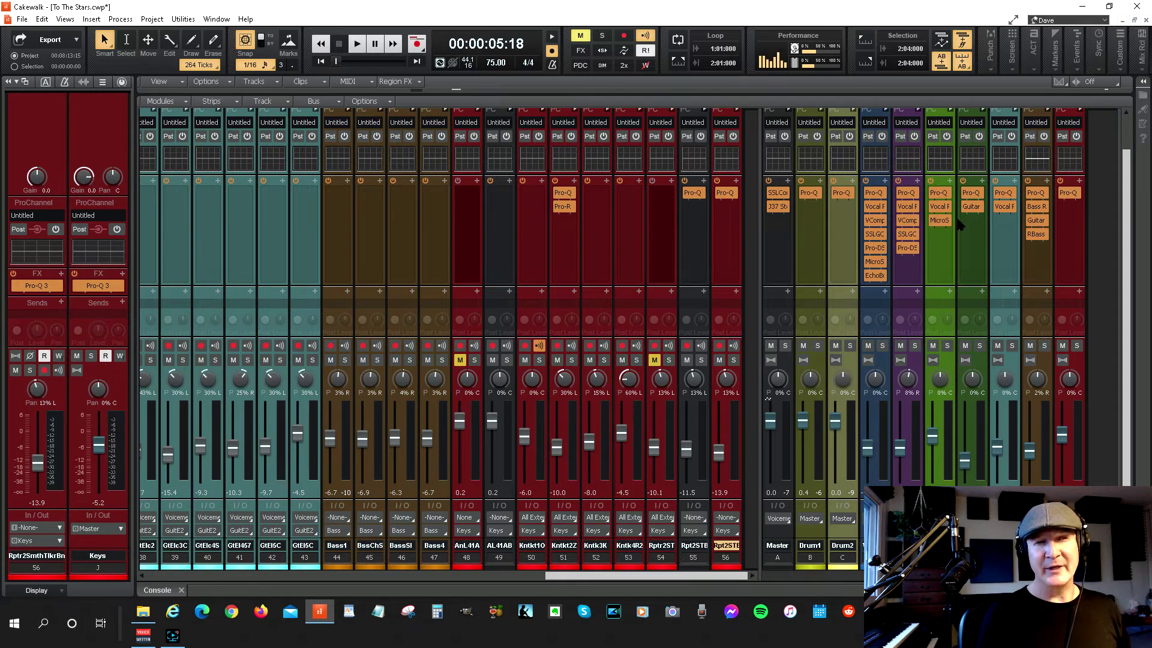
mouse_move(831, 192)
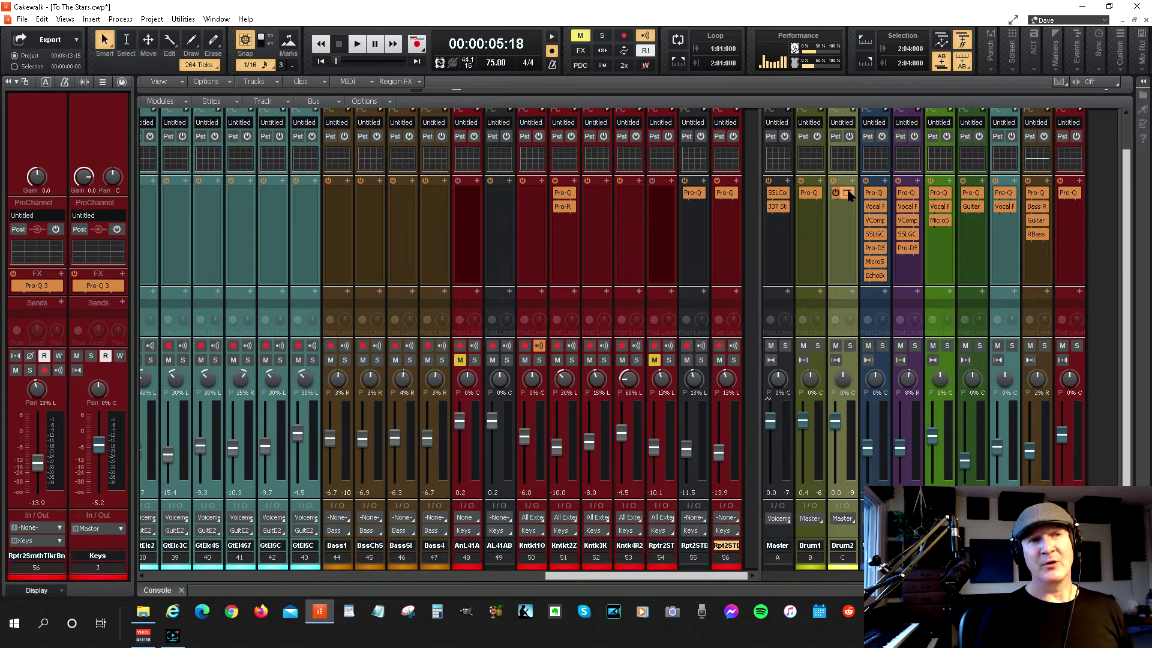
mouse_move(875, 210)
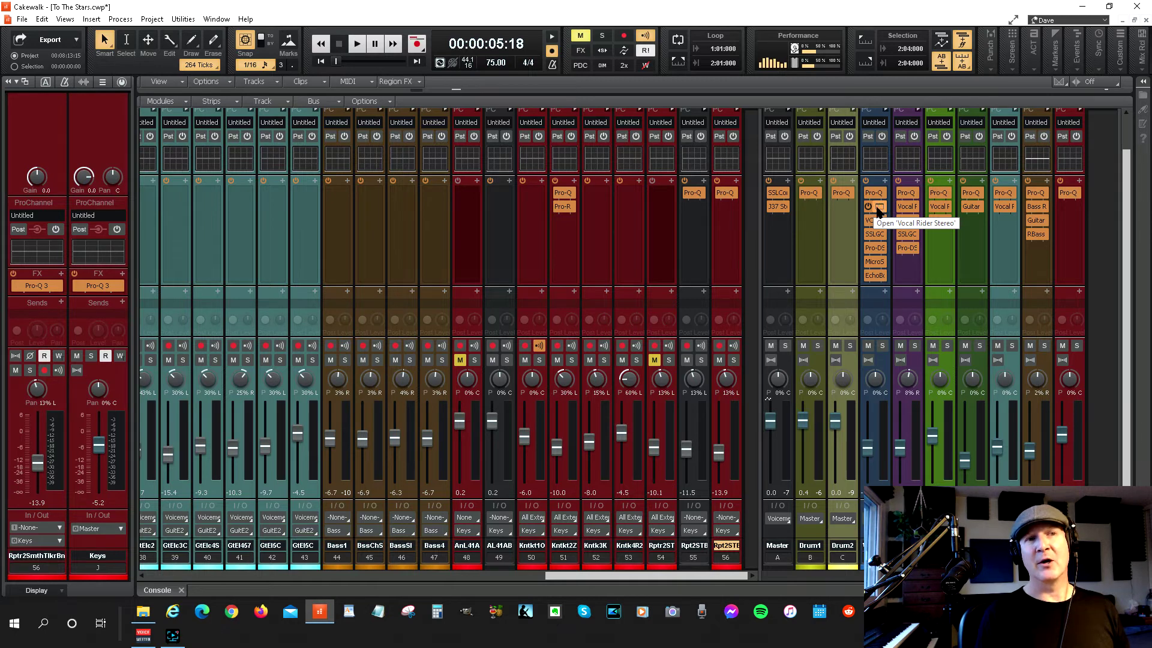
Step: Open Vocal Rider Stereo on the Vox-Main bus, listen during playback, then close its window
left_click(879, 207)
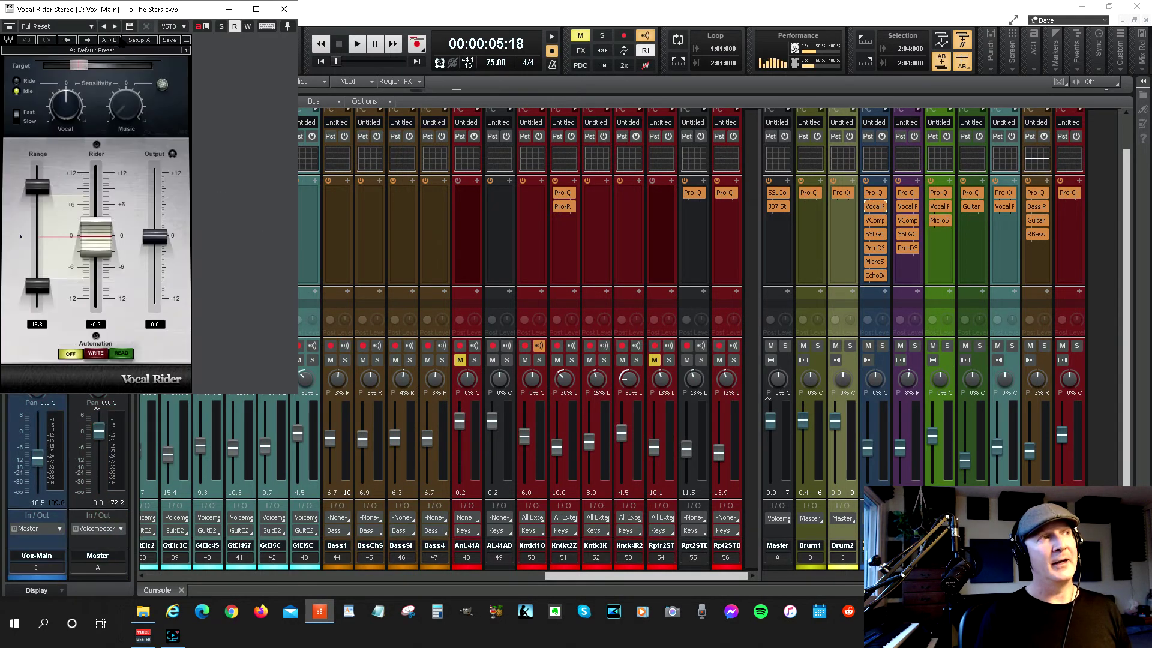
left_click_drag(107, 9, 443, 101)
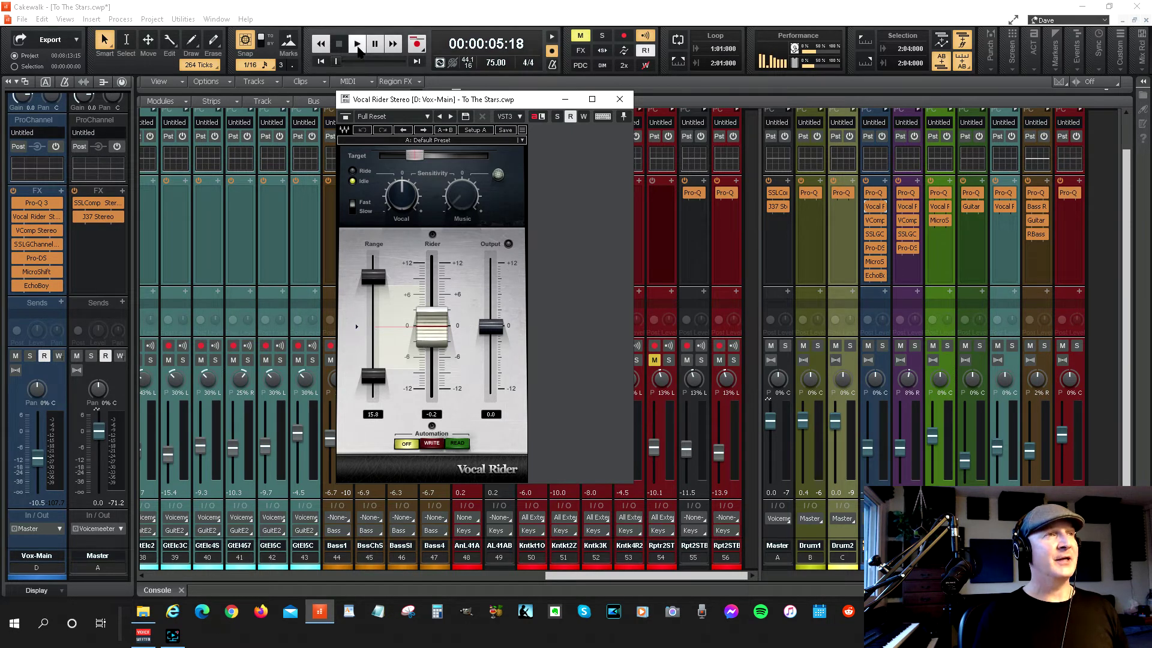
left_click(358, 49)
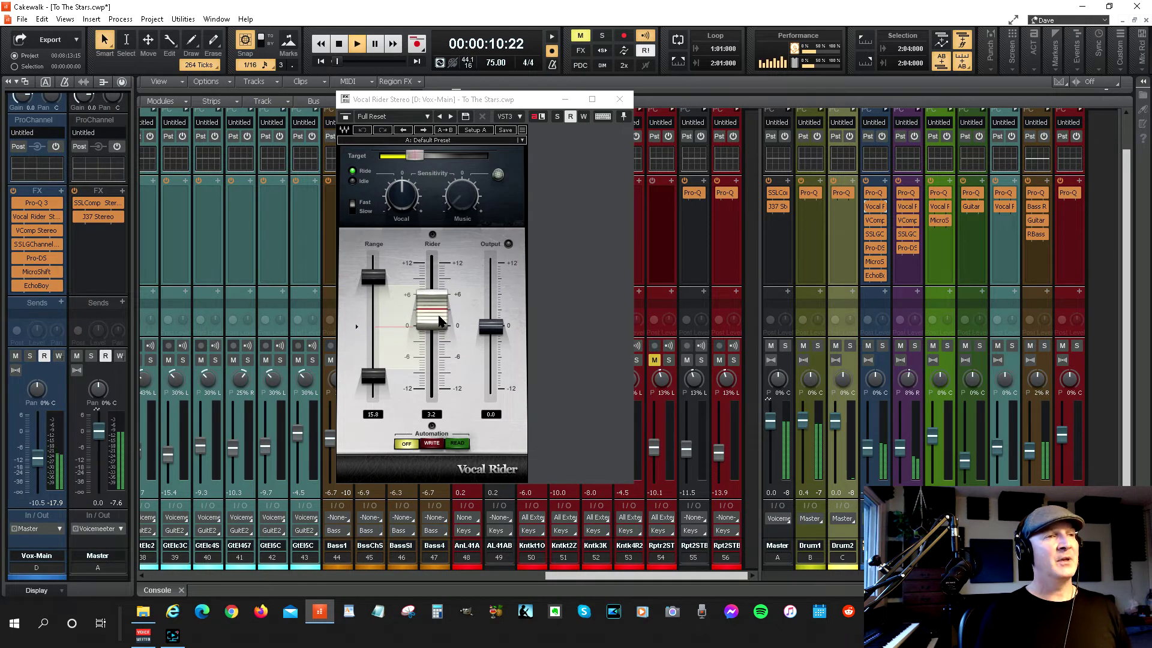
left_click(620, 98)
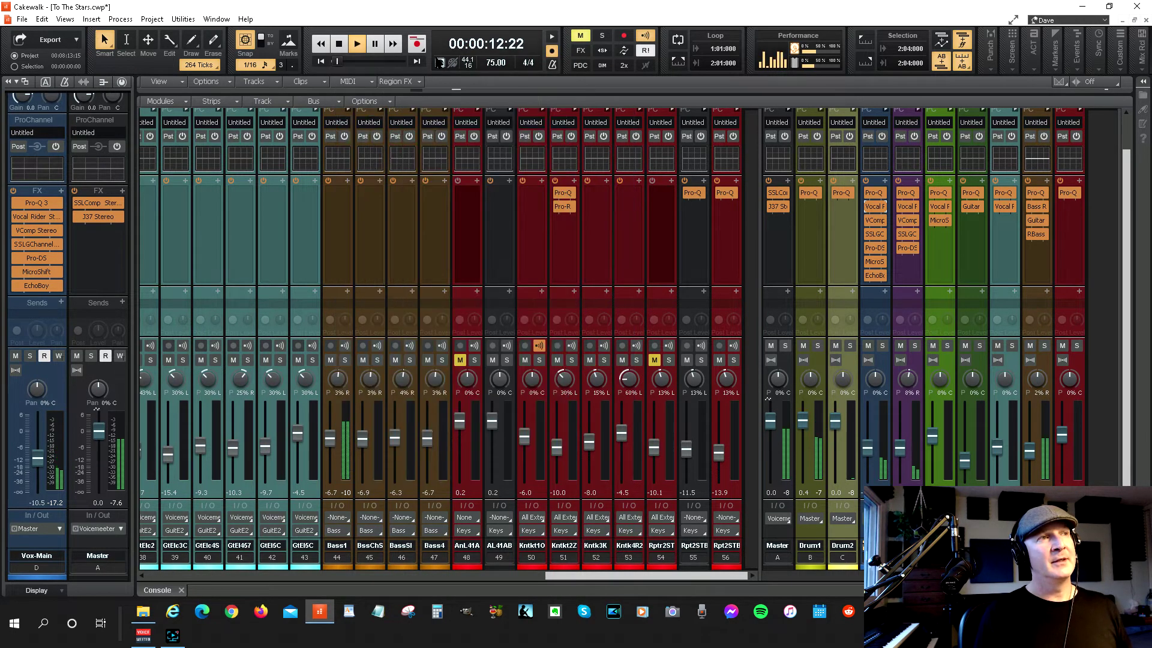
Step: Stop playback with Spacebar so the Now time returns to 00:00:05:18
key("space")
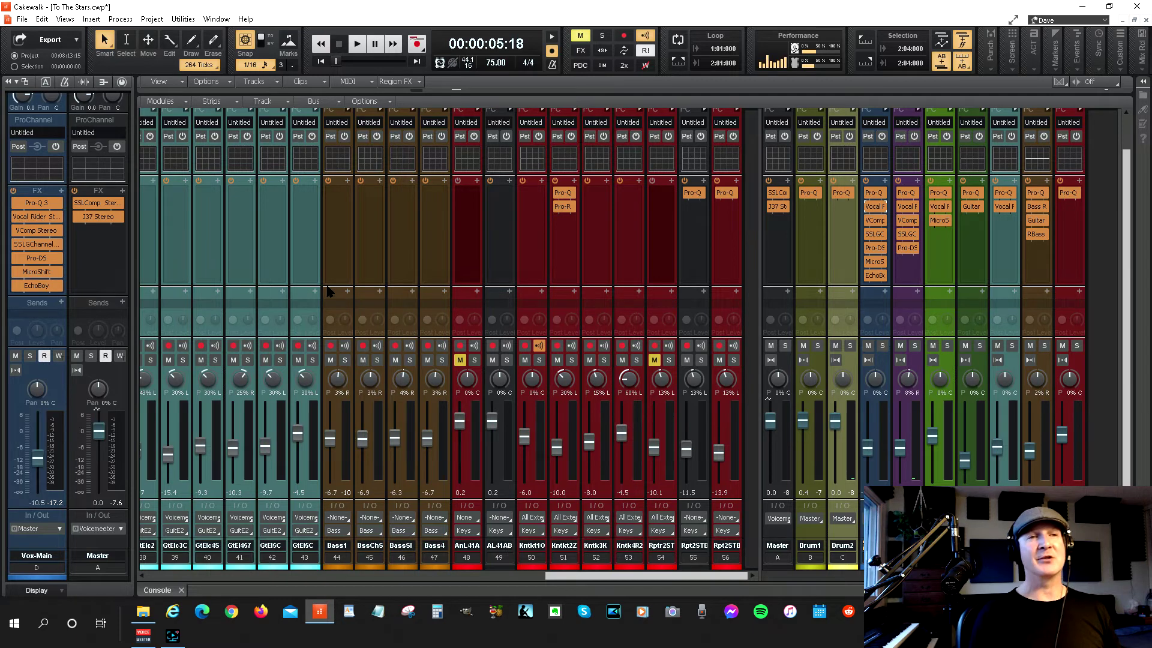
mouse_move(1003, 207)
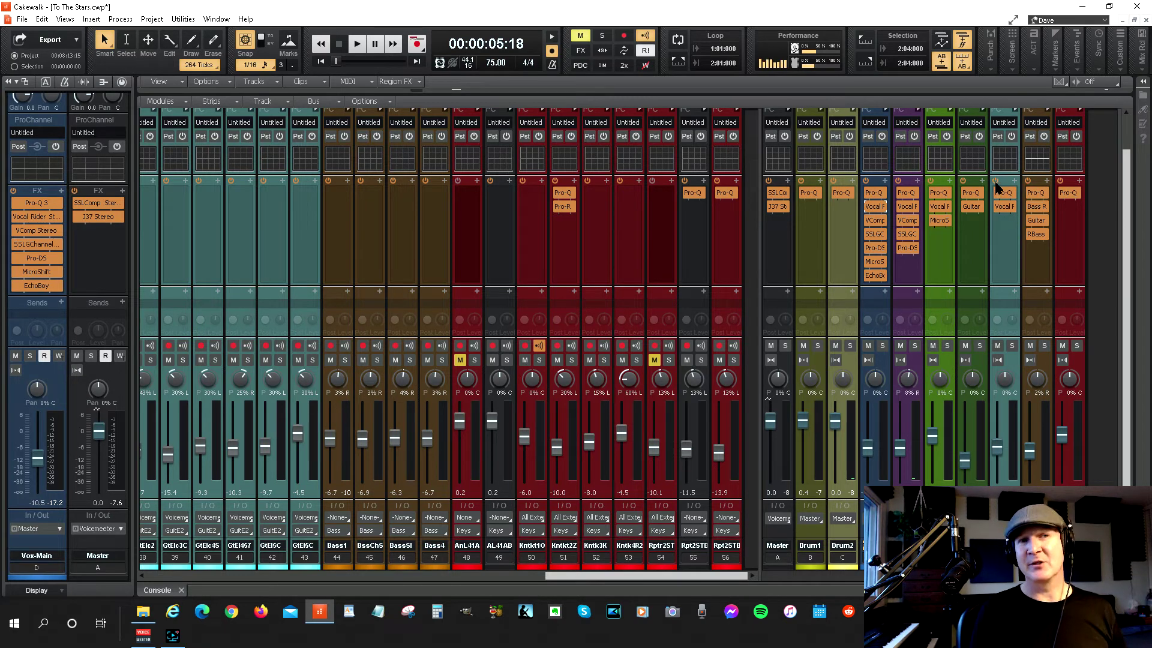
Step: Bypass the GuitE2 and green guitar bus FX racks, then re-enable the green guitar rack
left_click(995, 181)
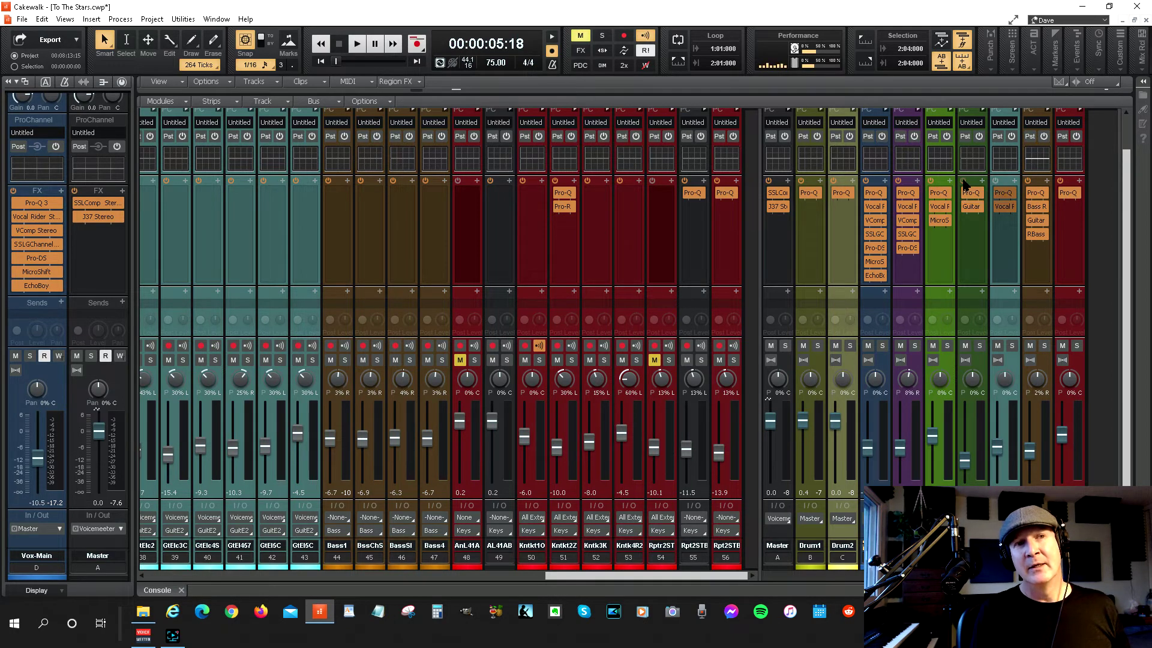
left_click(964, 183)
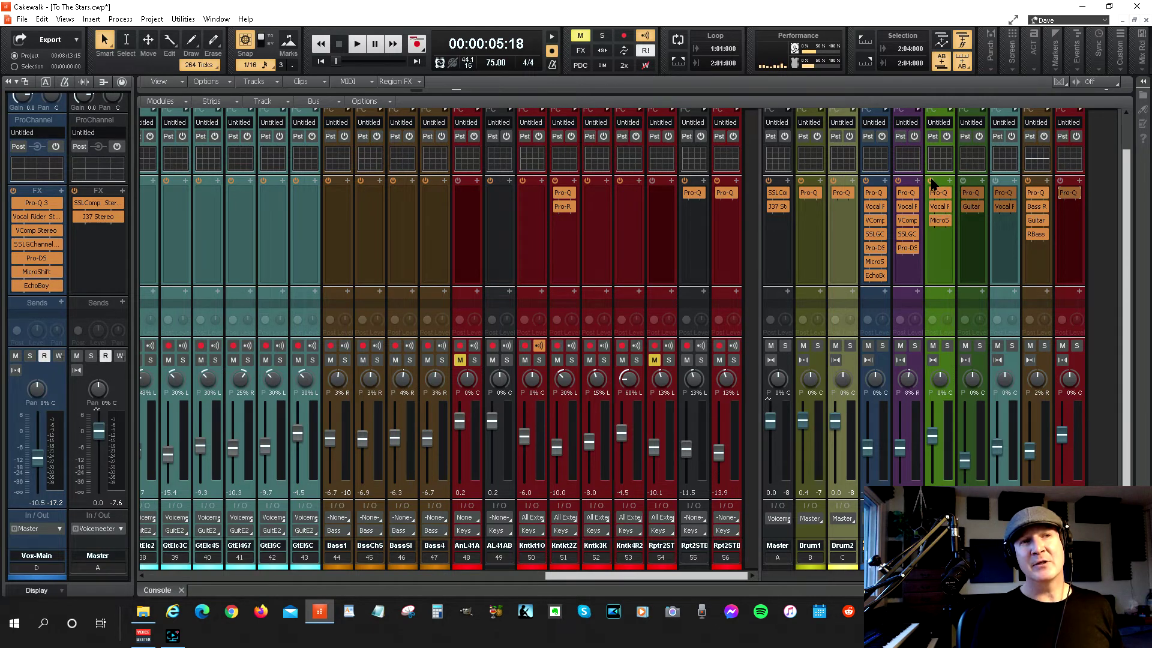
mouse_move(906, 193)
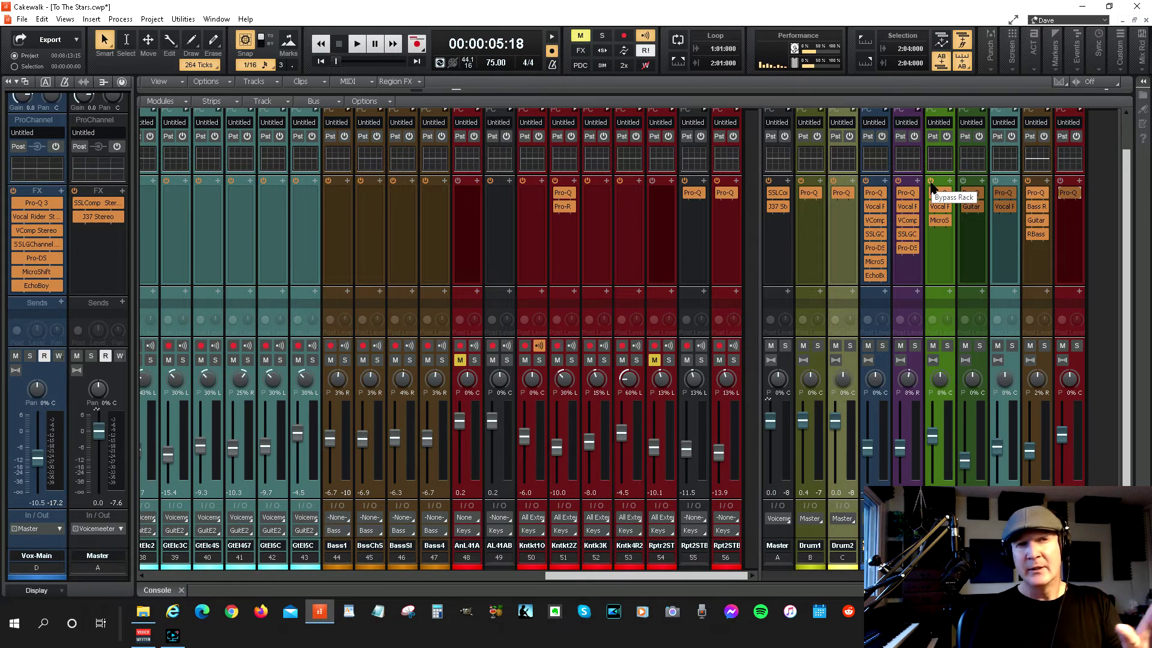
left_click(931, 181)
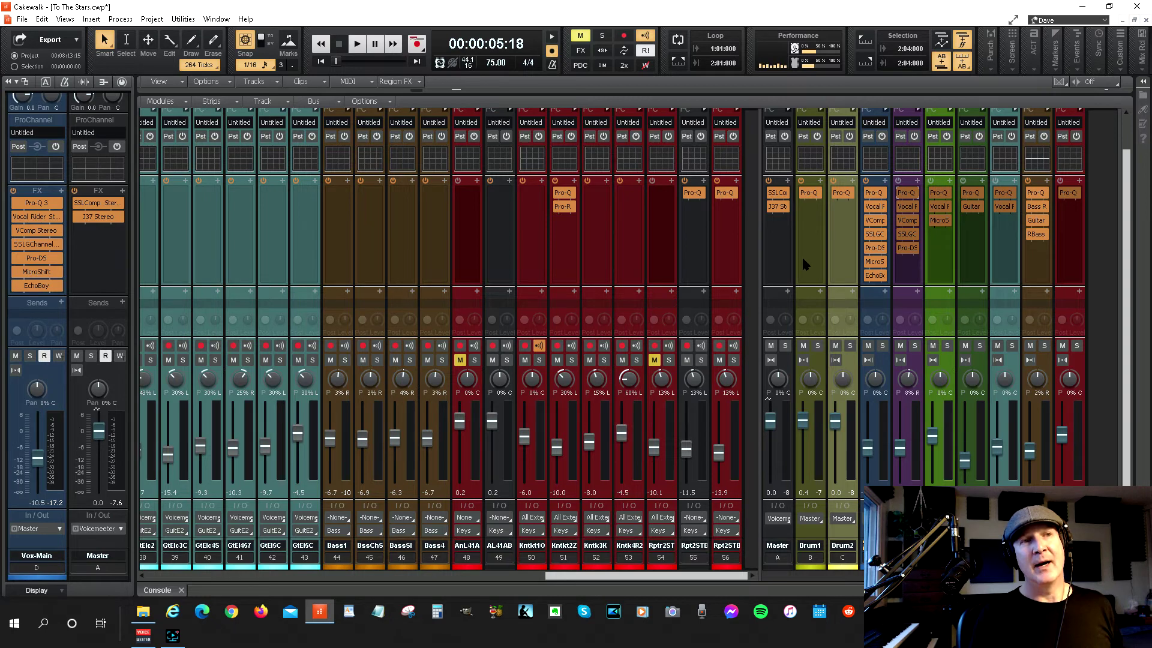
Step: Switch off EchoBoy, MicroShift and Pro-DS in the Vox-Main FX rack
left_click(868, 275)
left_click(868, 262)
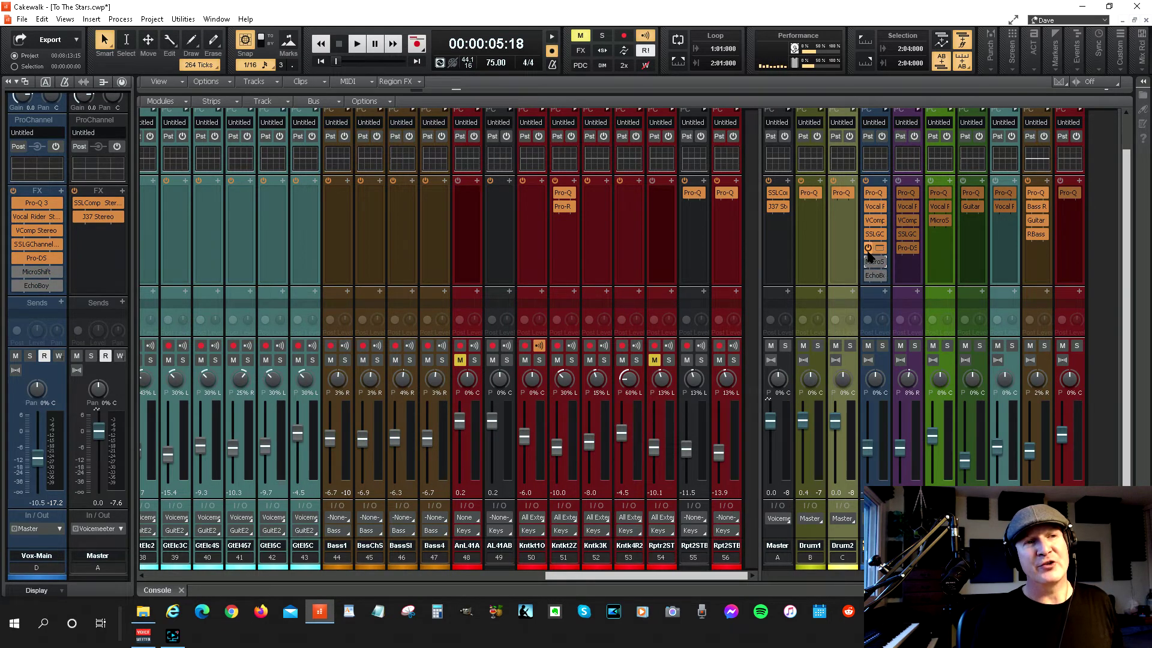
mouse_move(869, 254)
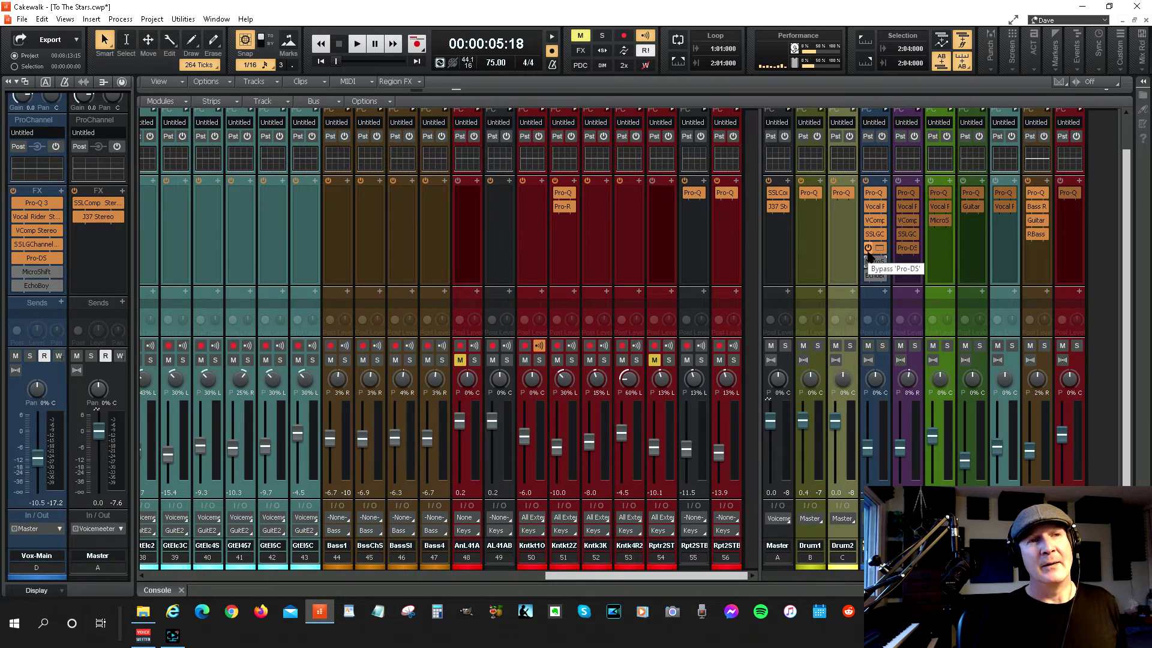
mouse_move(873, 234)
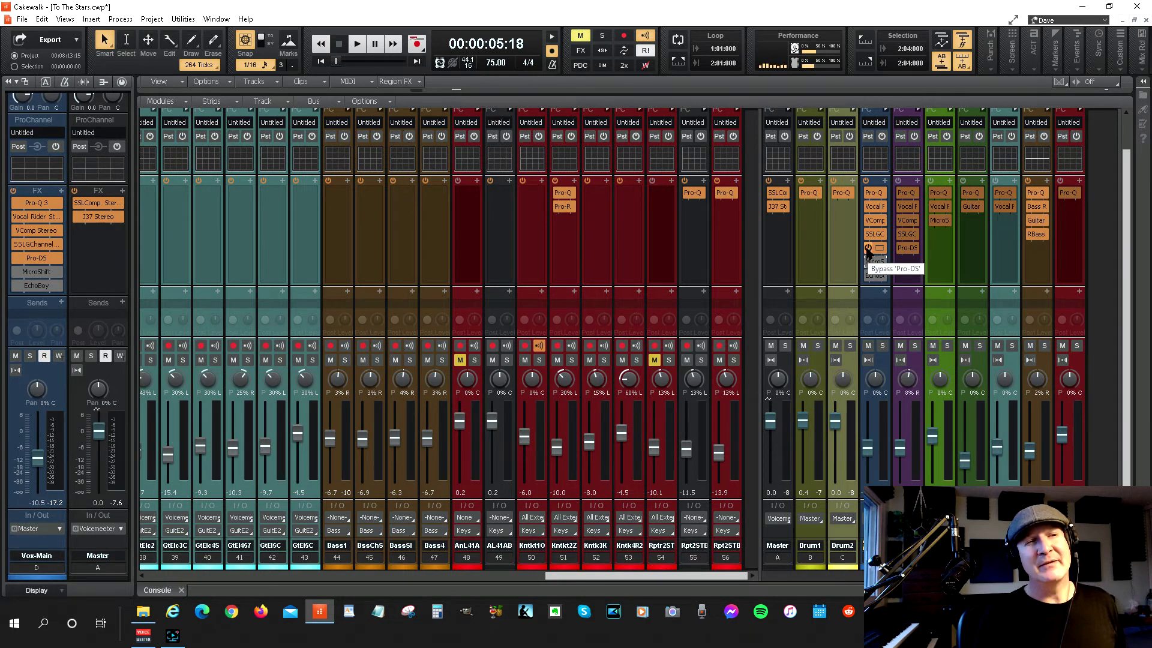
left_click(868, 248)
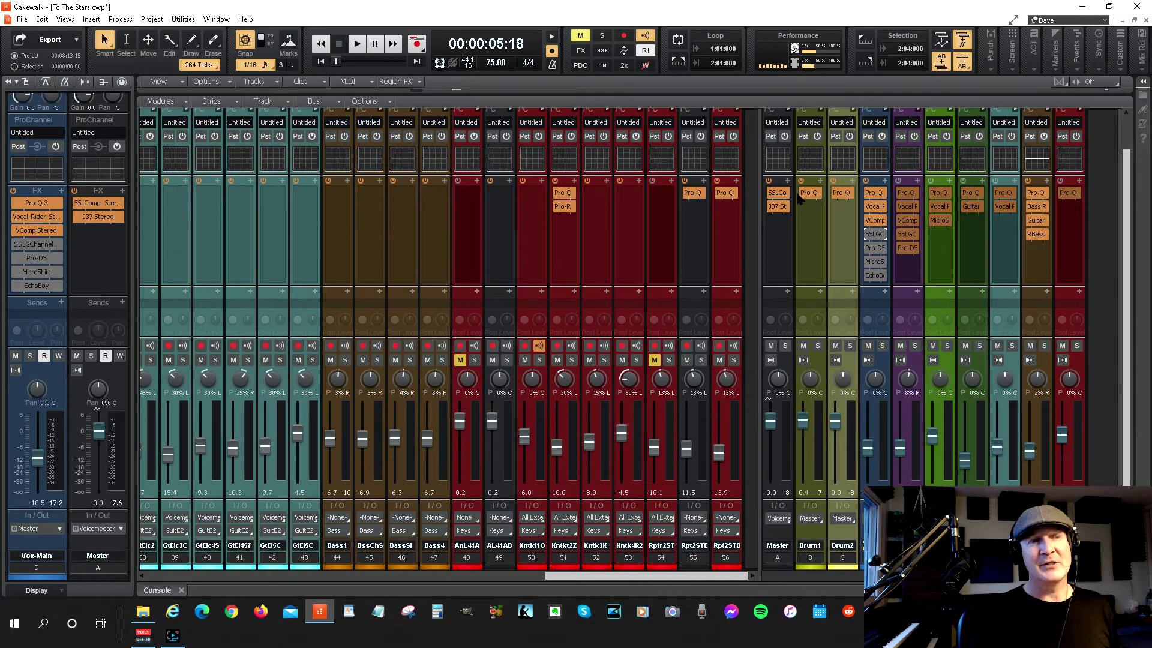
mouse_move(776, 193)
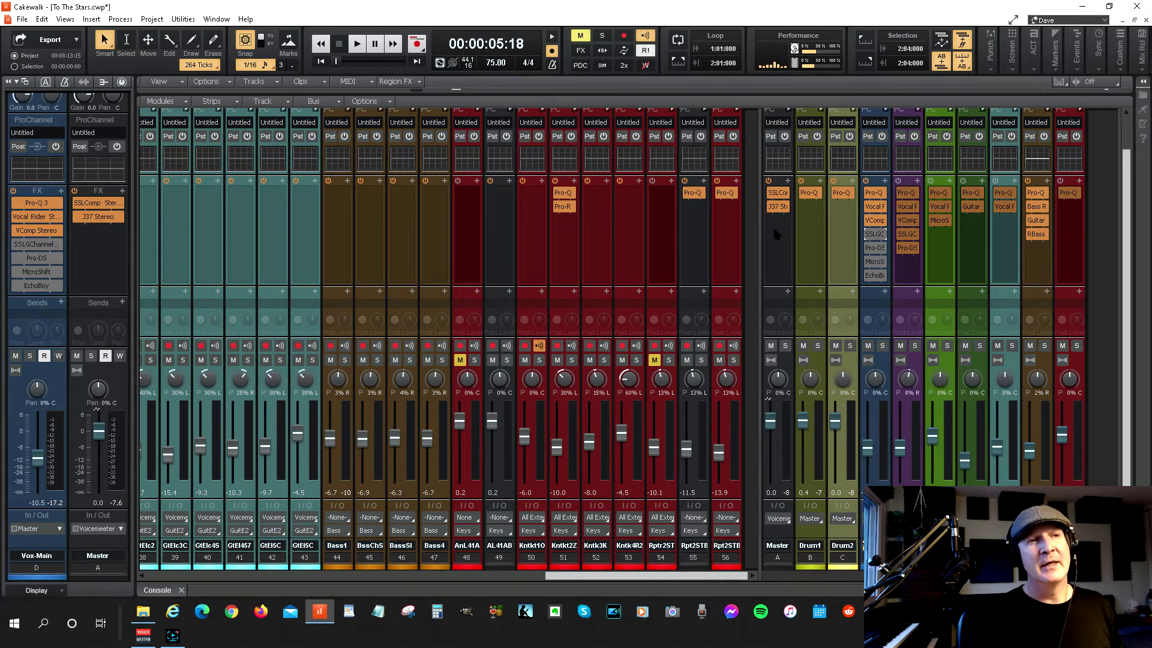
Step: Bypass the whole Master strip FX rack, disabling SSLComp and J37
left_click(768, 181)
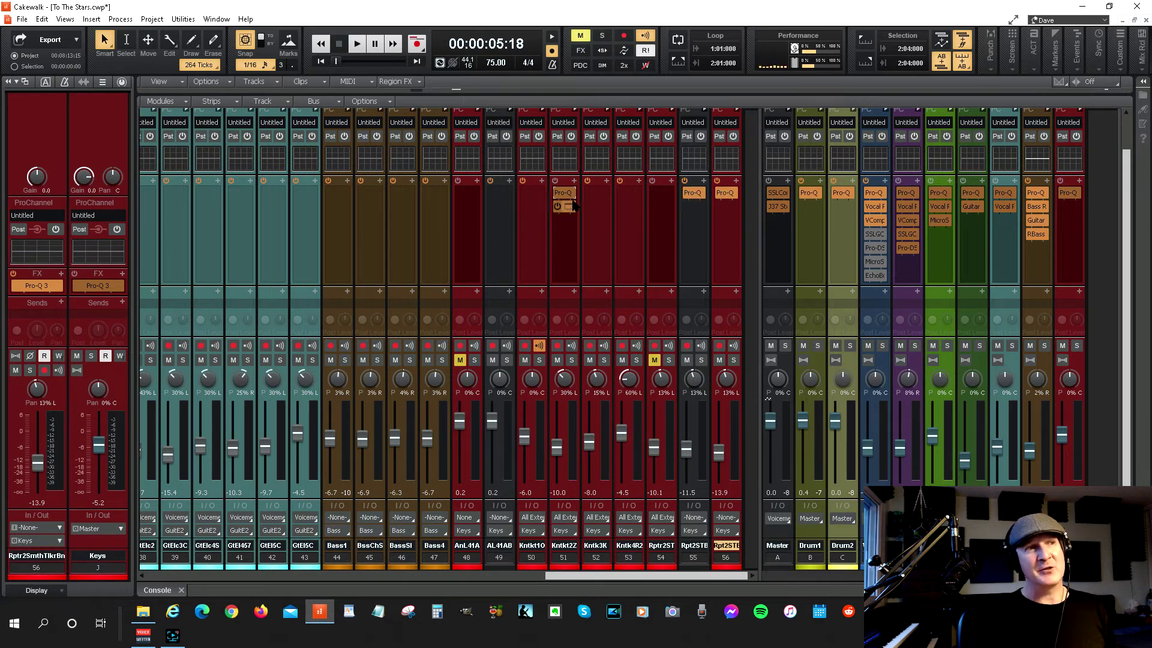
Step: Re-enable track 51's Pro-Q and Pro-R, page the console back to tracks 1–19, and play
left_click(554, 181)
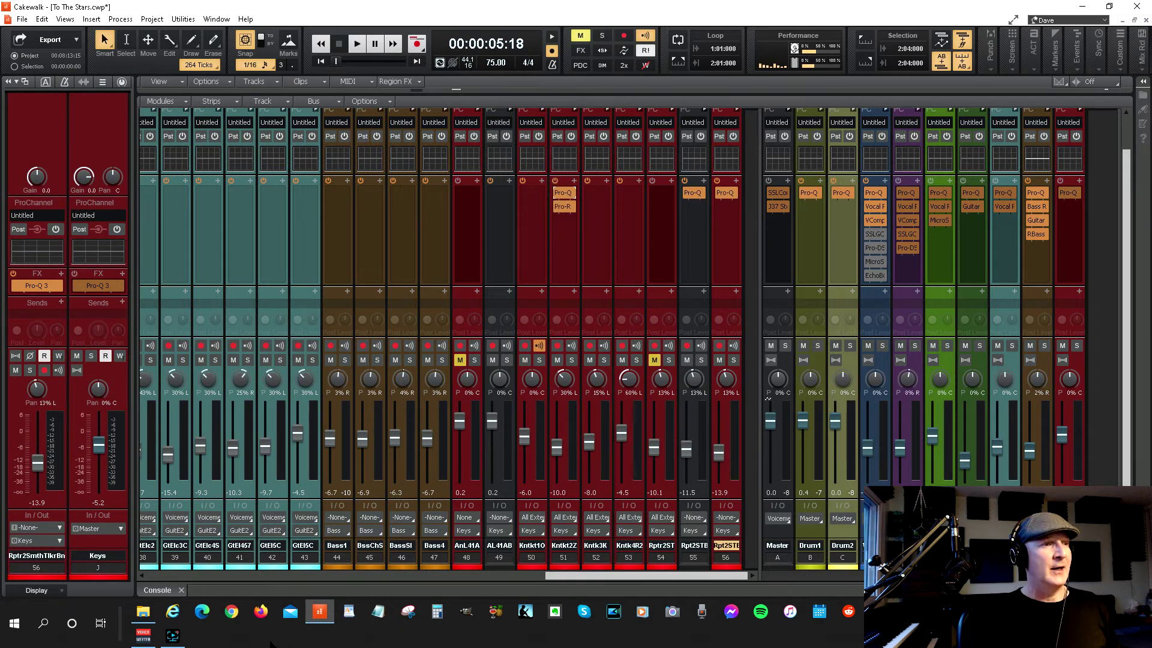
left_click(168, 576)
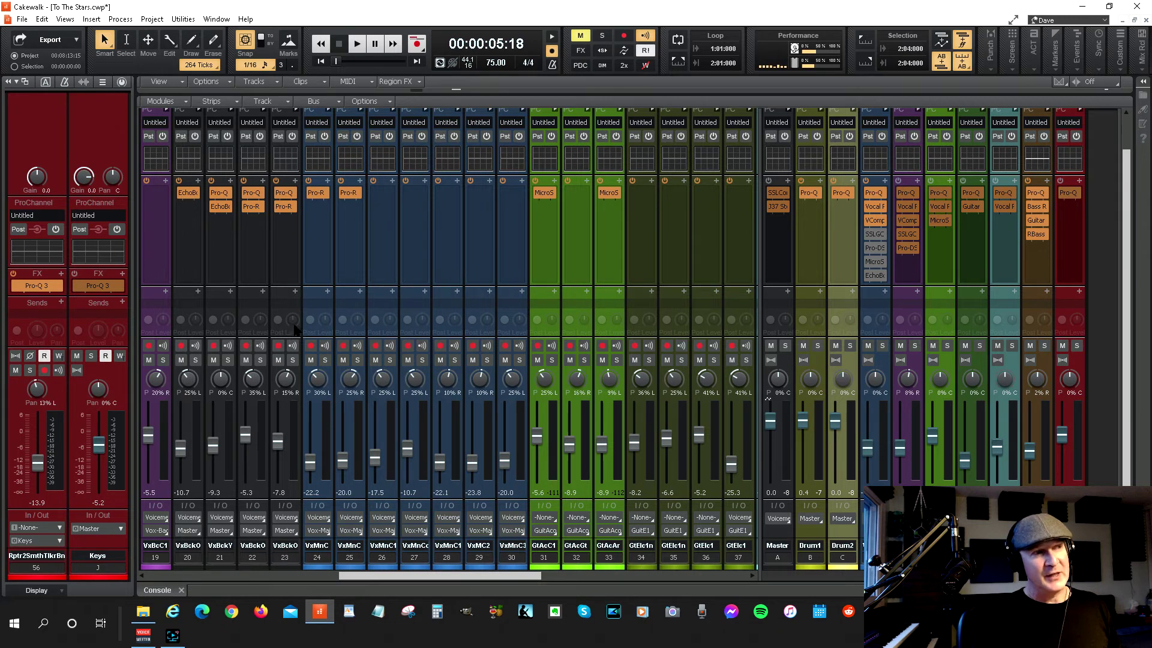
left_click(175, 576)
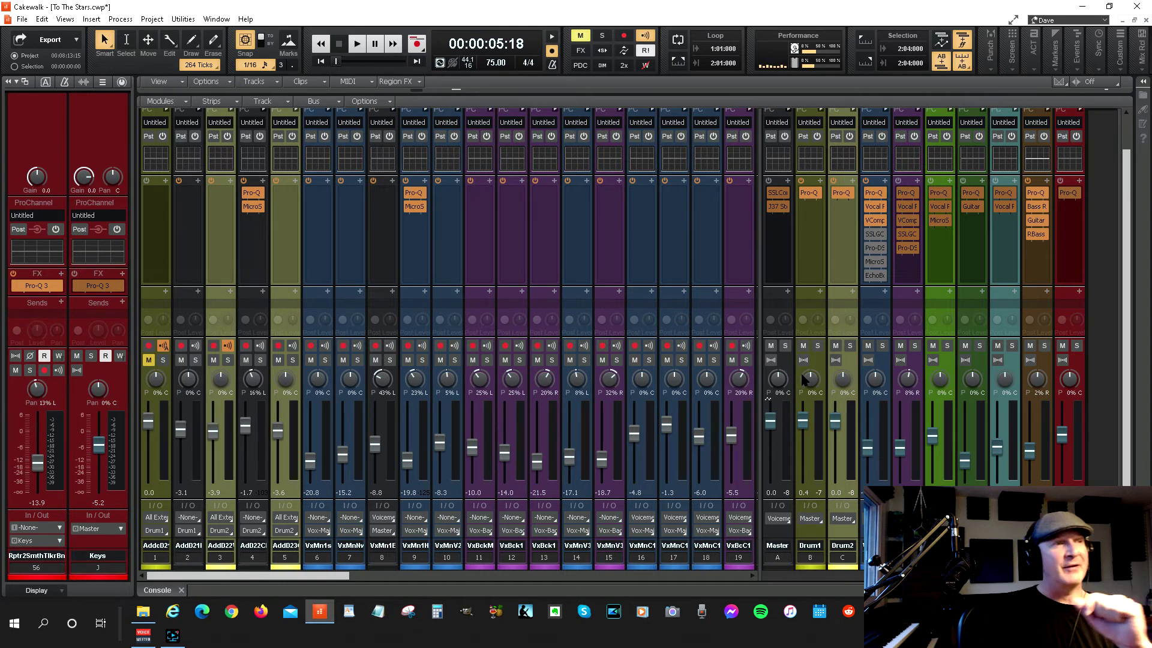
key("space")
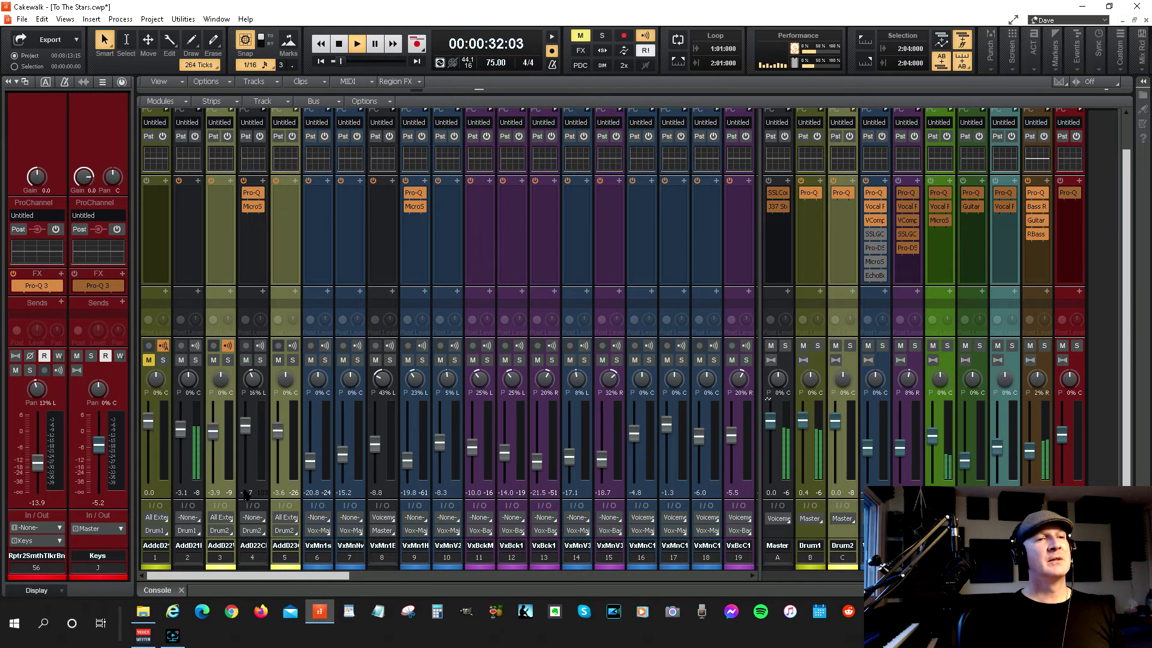
Step: Bring VoiceMeeter Potato to the front from the Windows taskbar
left_click(144, 639)
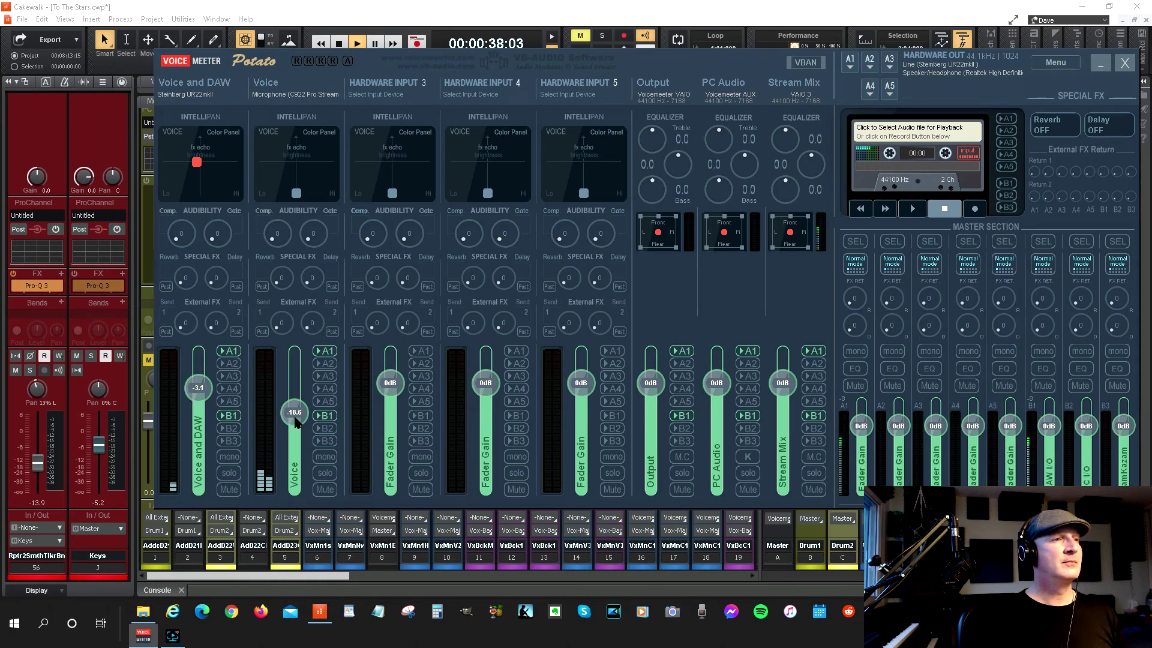
Step: Lower the Voice fader to about -9.3 dB, reset Voice and DAW to 0 dB, and minimize VoiceMeeter
left_click_drag(294, 420, 294, 404)
mouse_move(198, 388)
left_mouse_down()
mouse_move(198, 354)
mouse_move(207, 401)
left_mouse_up()
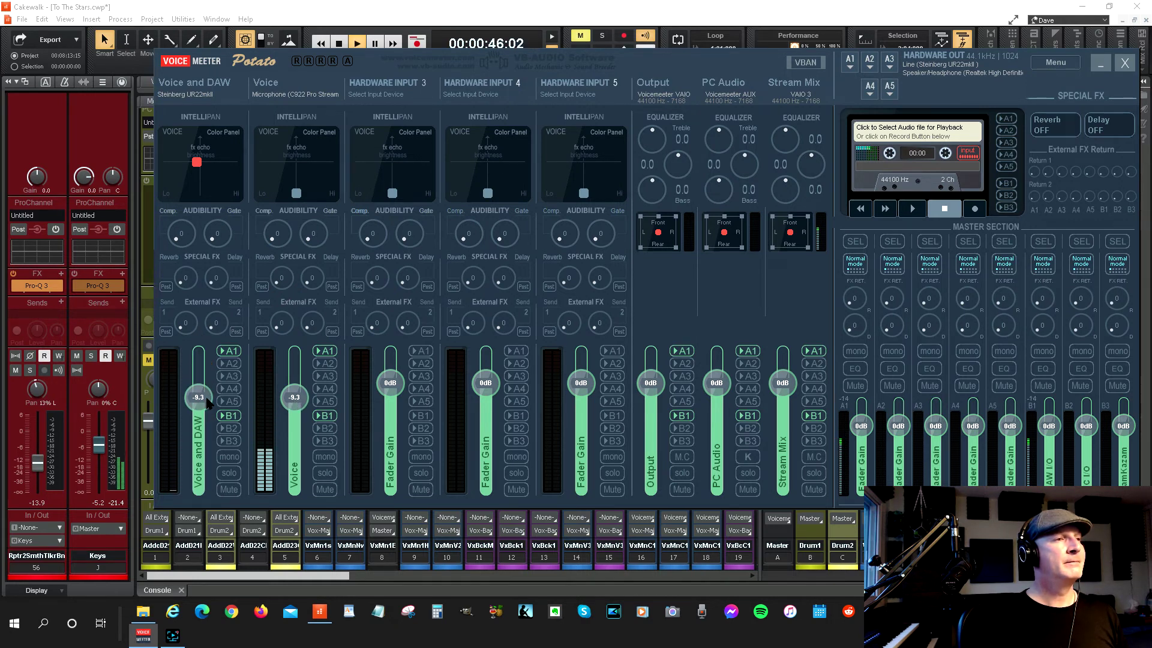
double_click(204, 401)
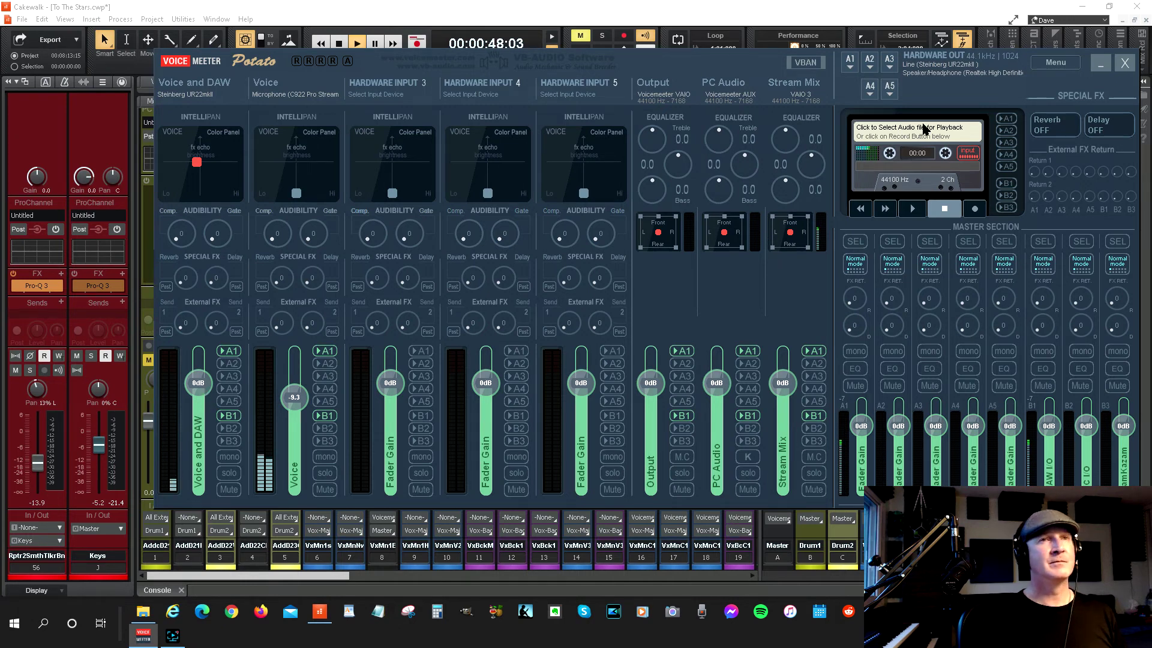
left_click(1100, 63)
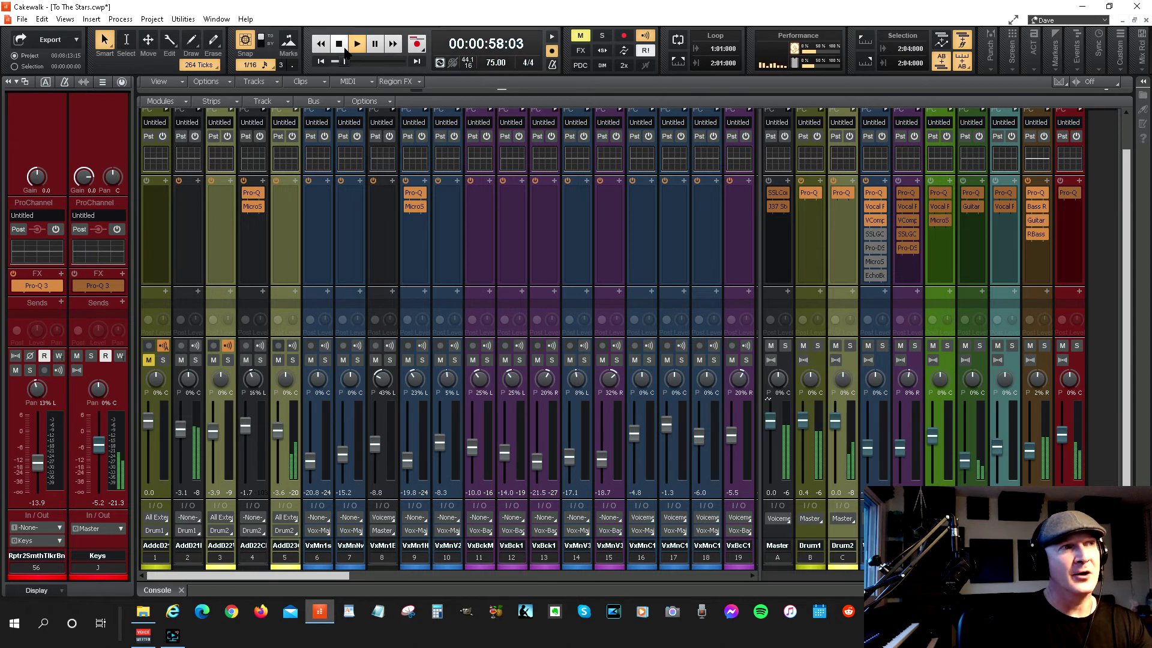
Step: Halt 'To The Stars' with the transport Stop button, returning to 00:00:05:18
left_click(340, 46)
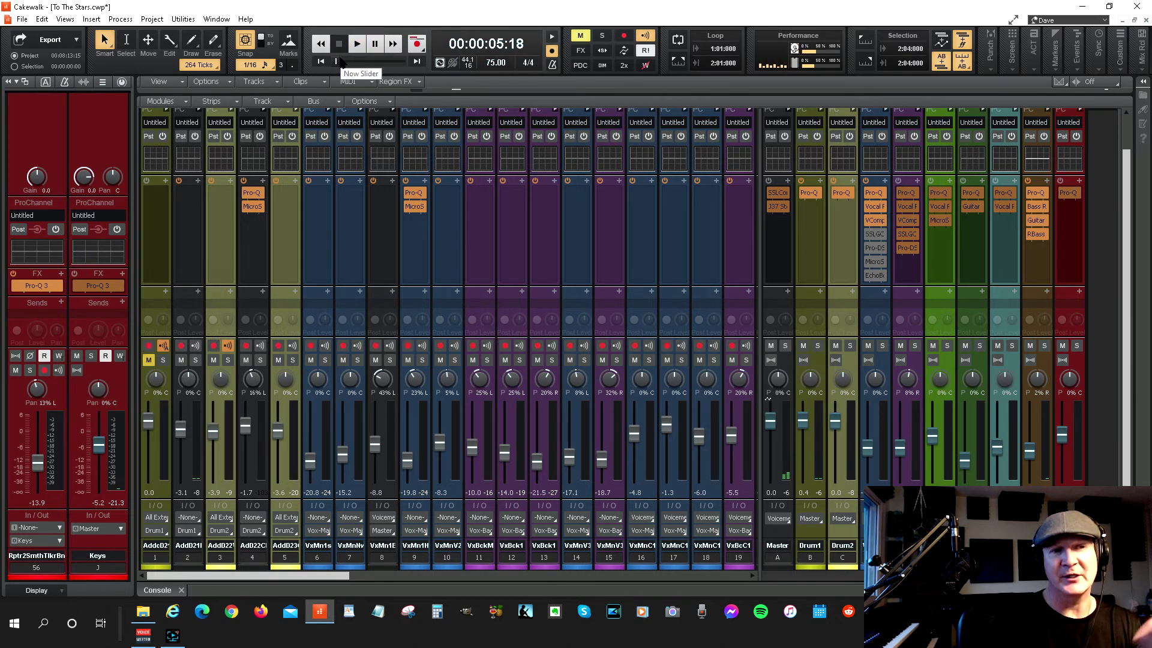